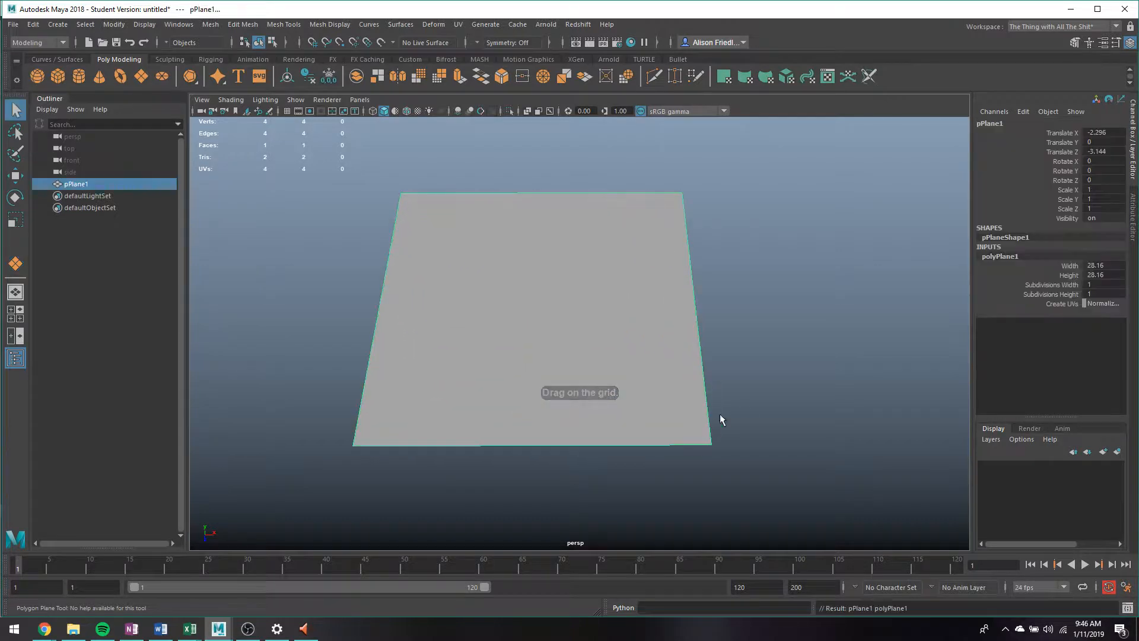
Set the plane's width and height subdivisions to 100 each, and deselect it
drag(1068, 287, 1068, 293)
middle_drag(805, 288, 1138, 285)
click(1102, 294)
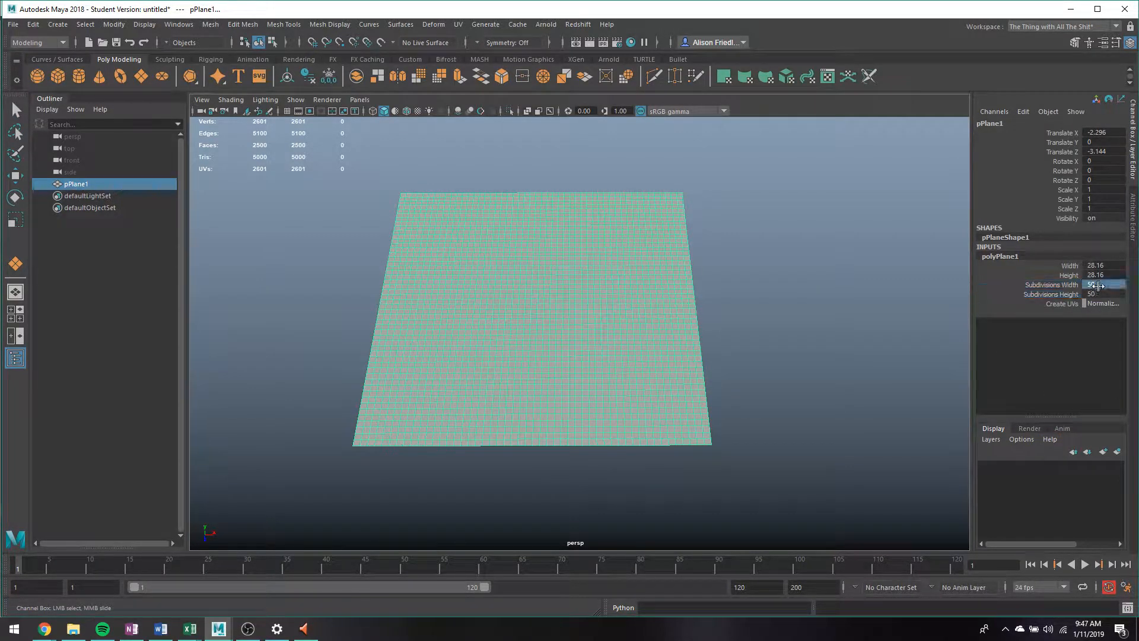
text(100)
key(Return)
click(734, 219)
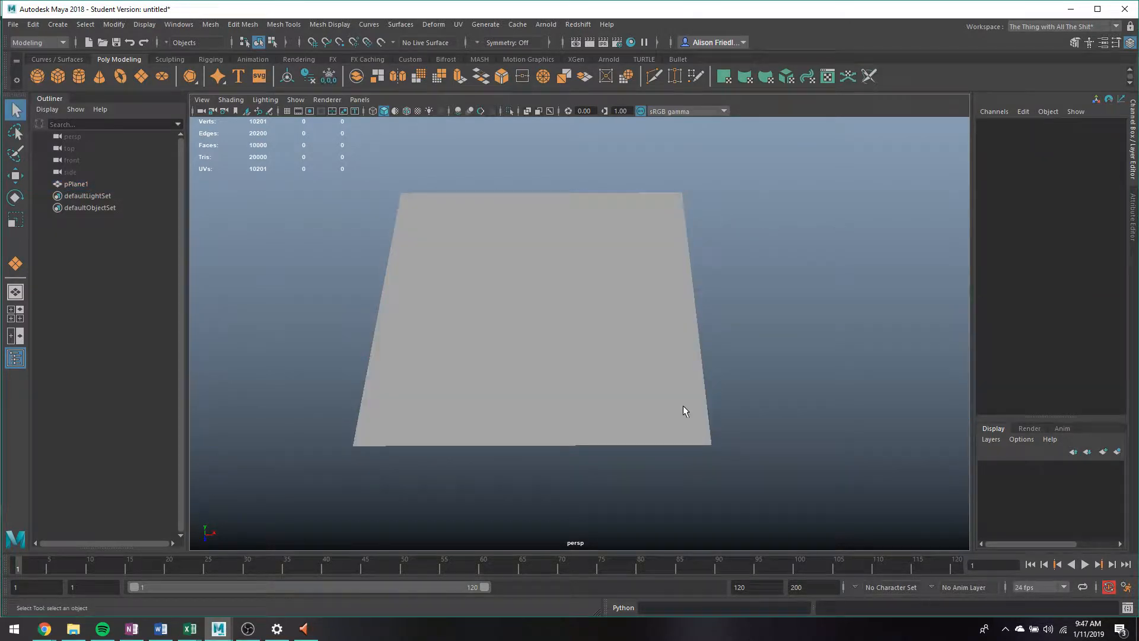
Apply a Texture deformer to the subdivided plane
click(654, 351)
scroll(646, 354, up, 3)
scroll(646, 354, down, 4)
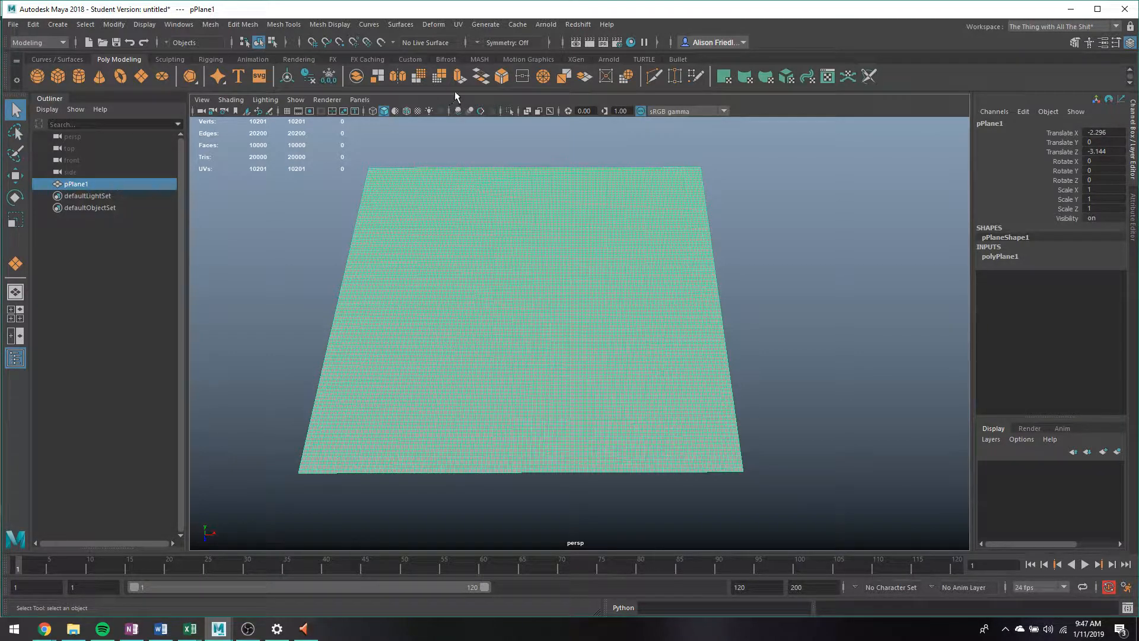
click(408, 27)
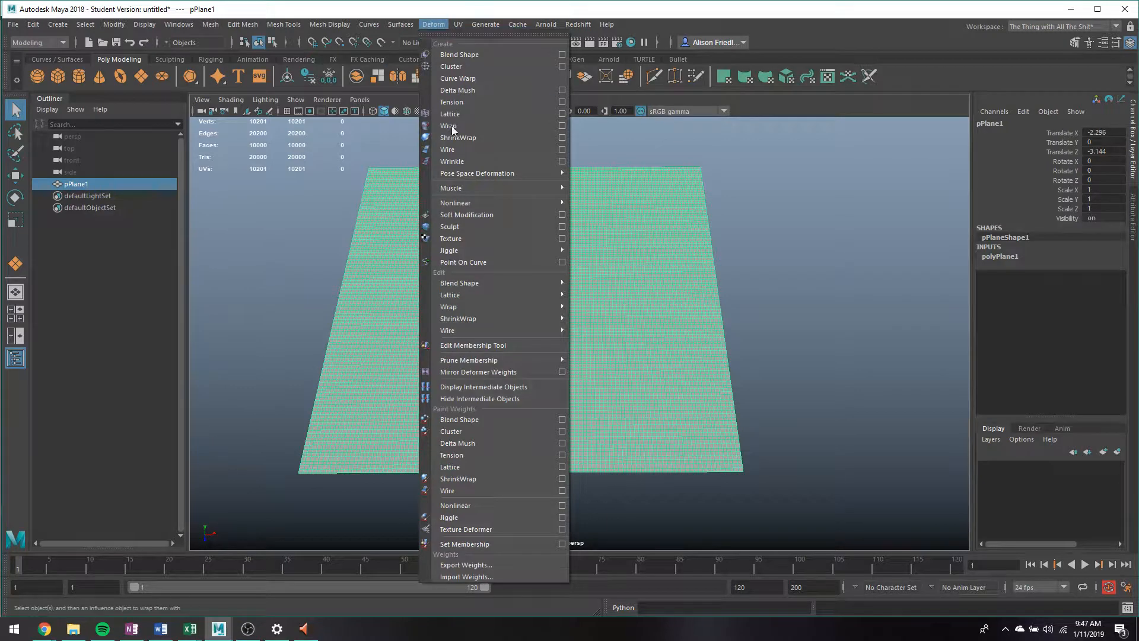
click(481, 240)
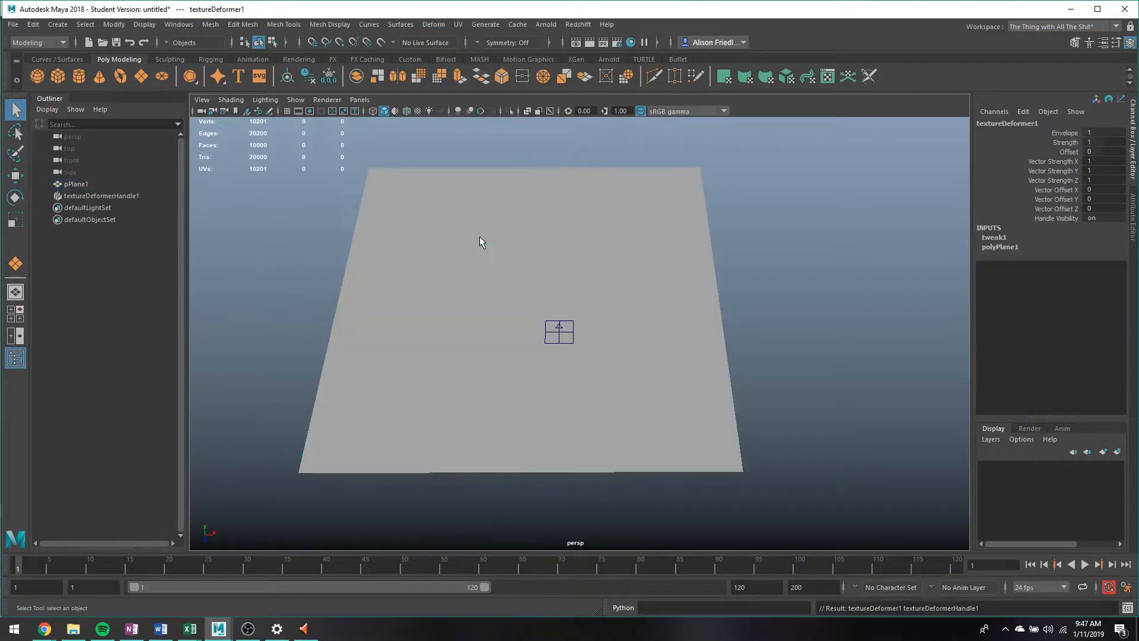
Connect a new File texture to the Texture attribute of the plane's texture deformer
click(116, 195)
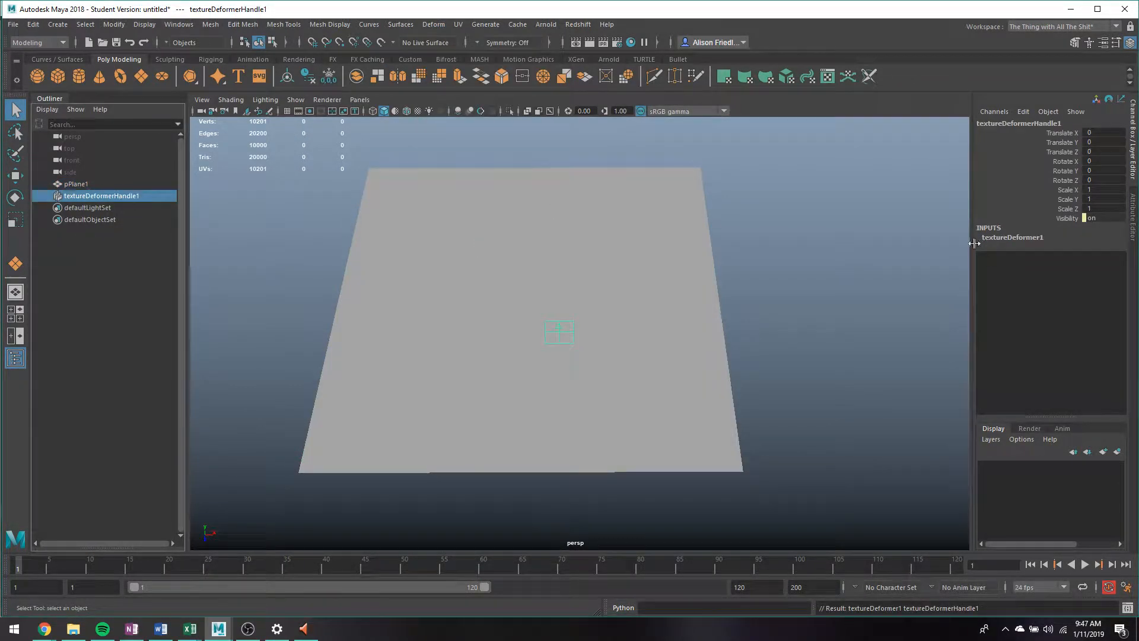
click(1131, 230)
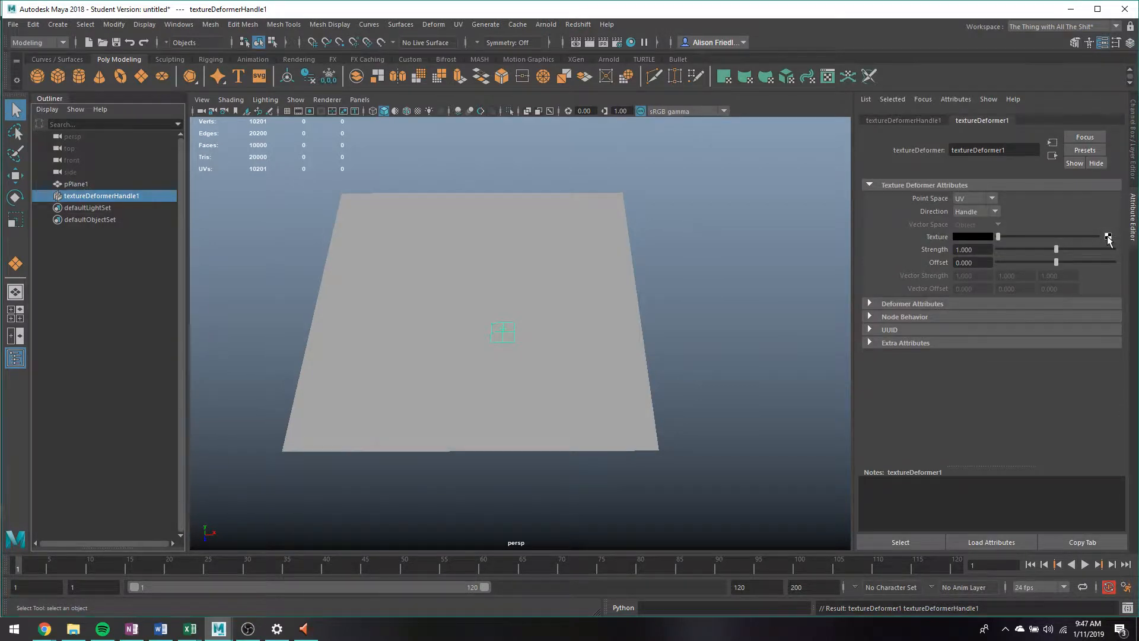
click(1107, 237)
click(498, 312)
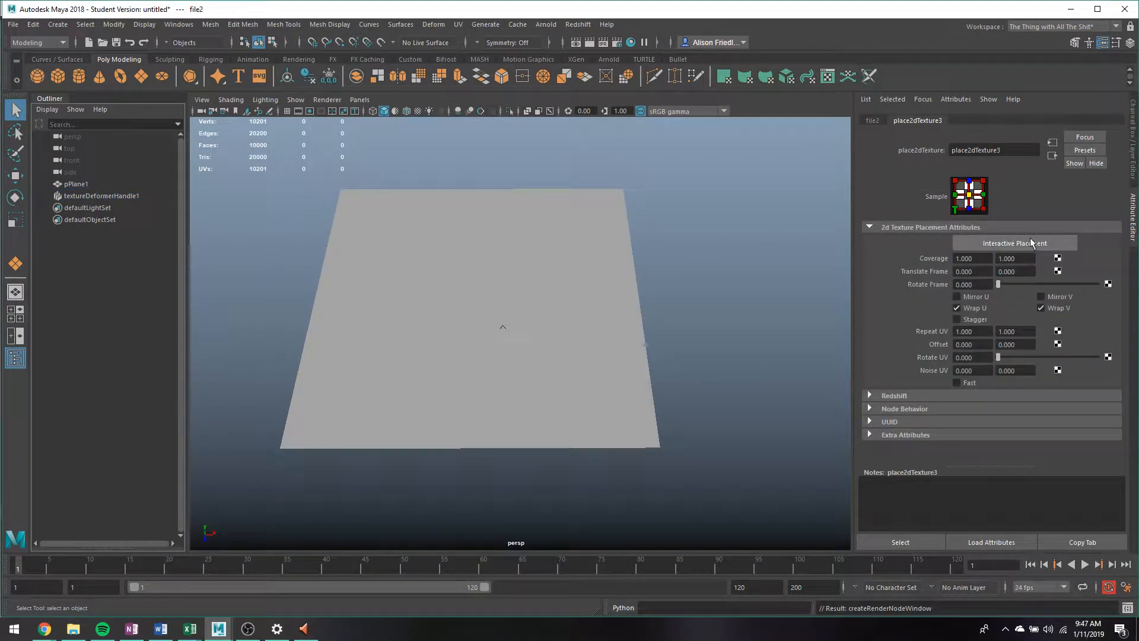
Load the portrait image __________ME.jpg from the Desktop folder into the new file texture
click(871, 121)
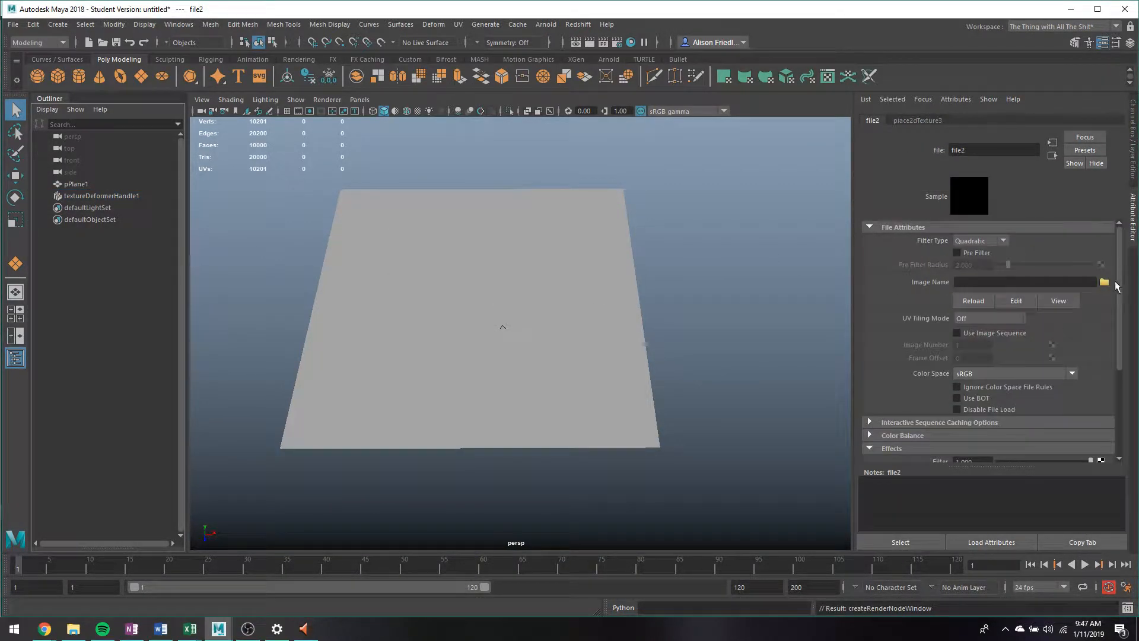
click(1104, 281)
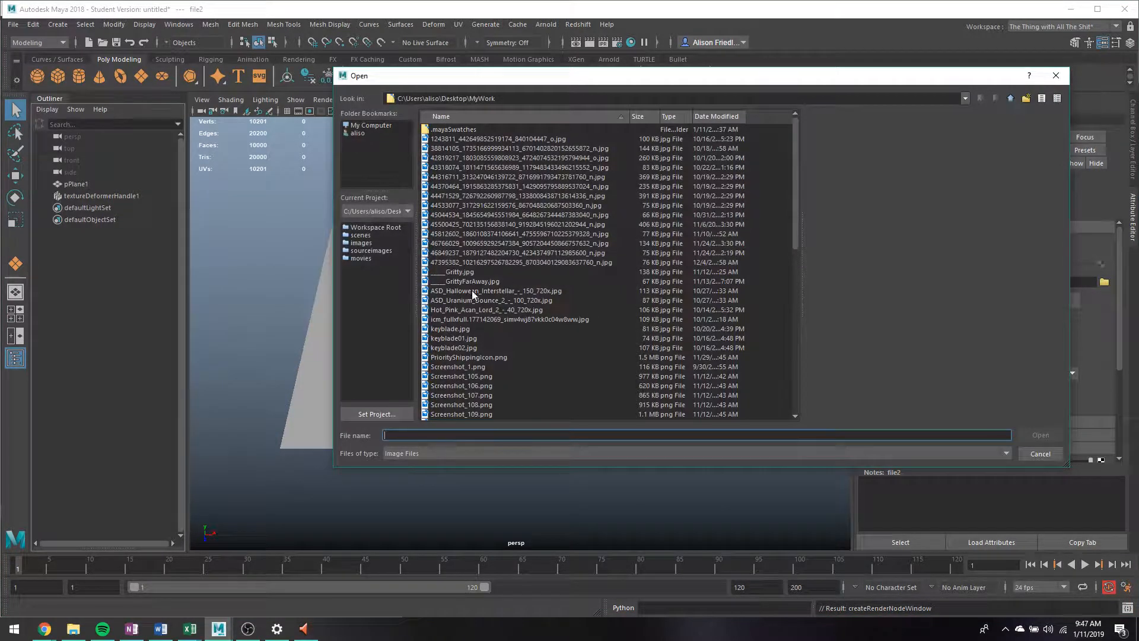
click(371, 133)
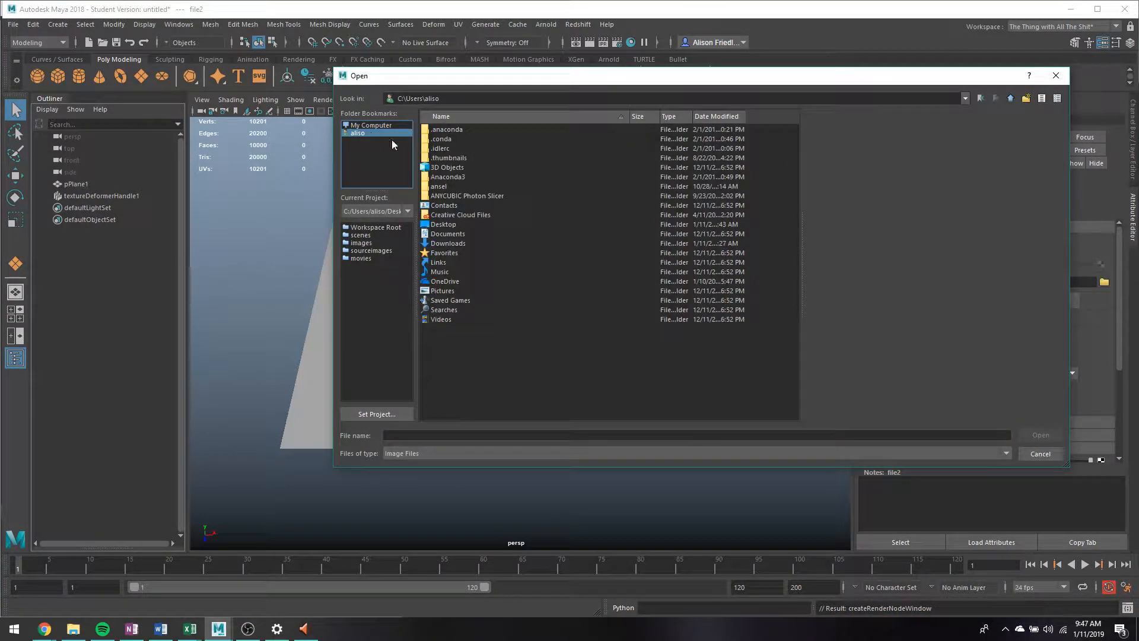
double_click(446, 219)
scroll(495, 217, down, 9)
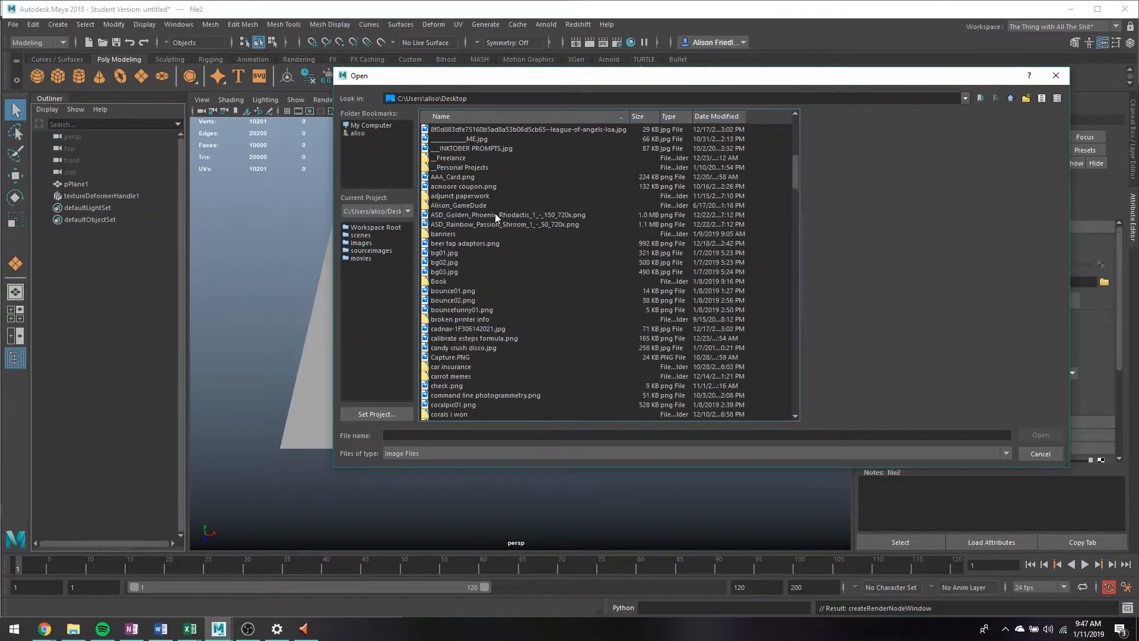
double_click(478, 195)
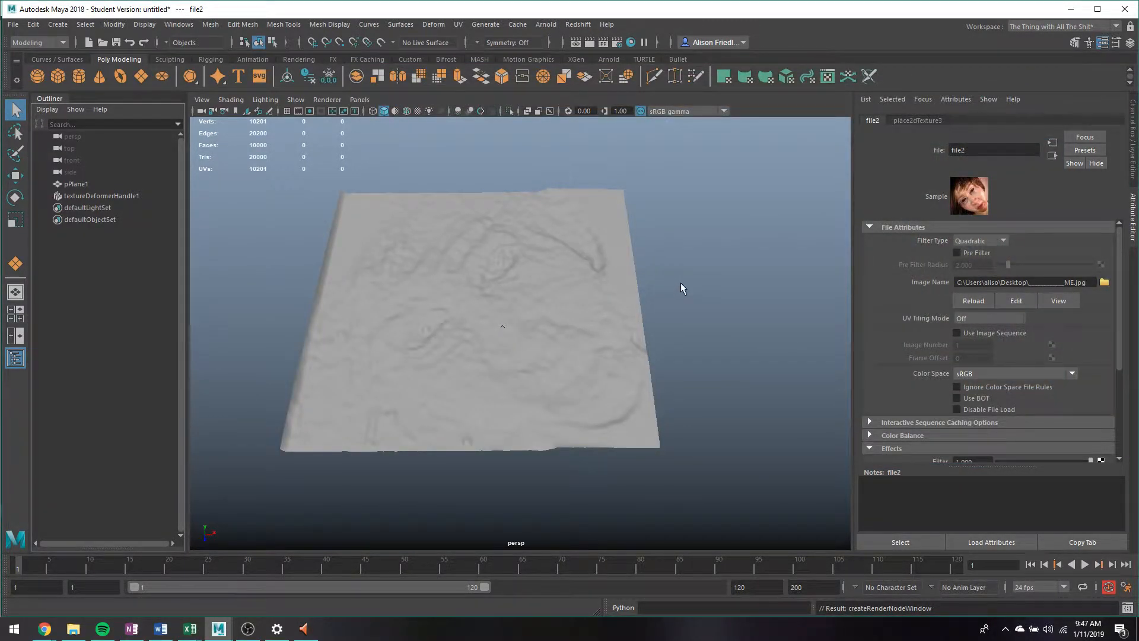
Examine the relief on the displaced plane from several angles and distances
scroll(681, 283, up, 5)
alt+drag(681, 282, 638, 265)
scroll(674, 305, down, 5)
scroll(637, 273, up, 6)
scroll(639, 286, down, 6)
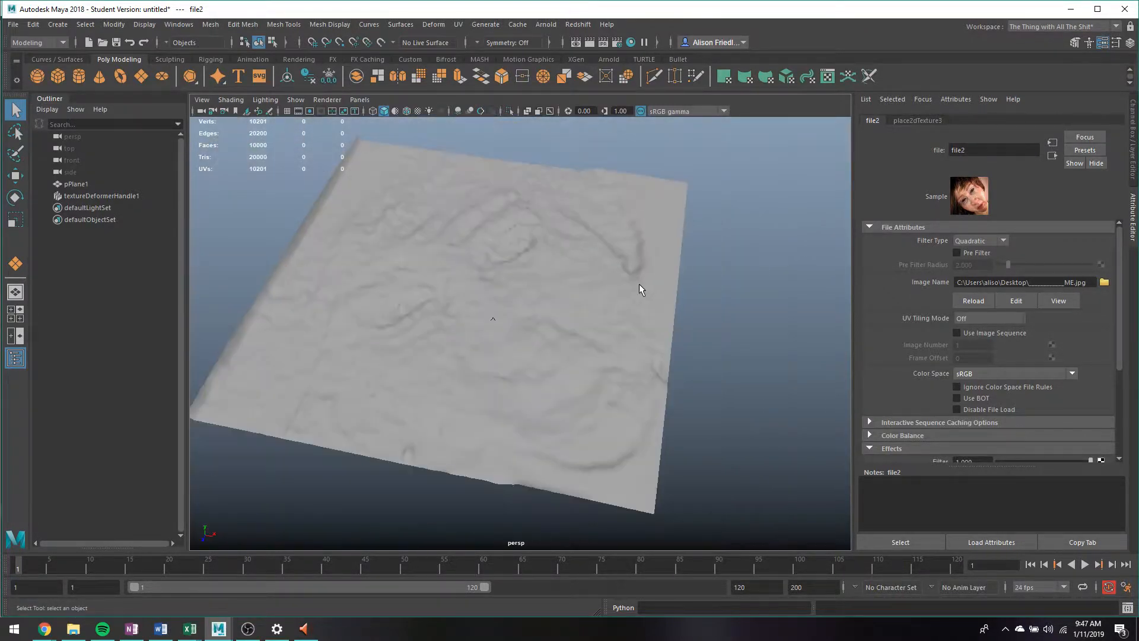
alt+drag(535, 233, 548, 207)
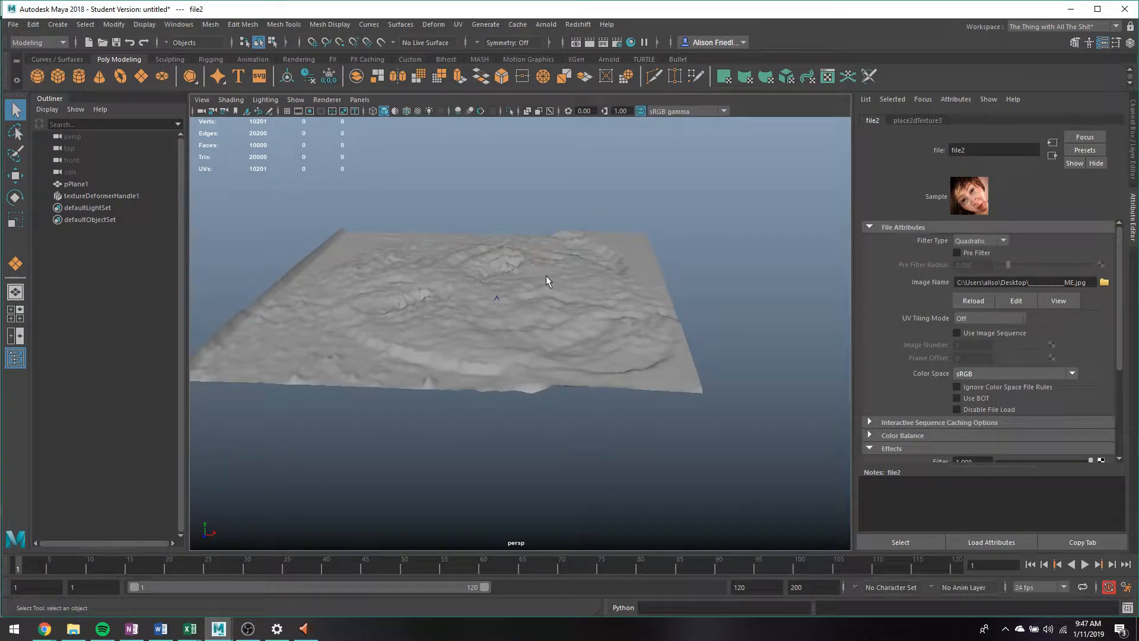
click(646, 261)
scroll(705, 378, up, 3)
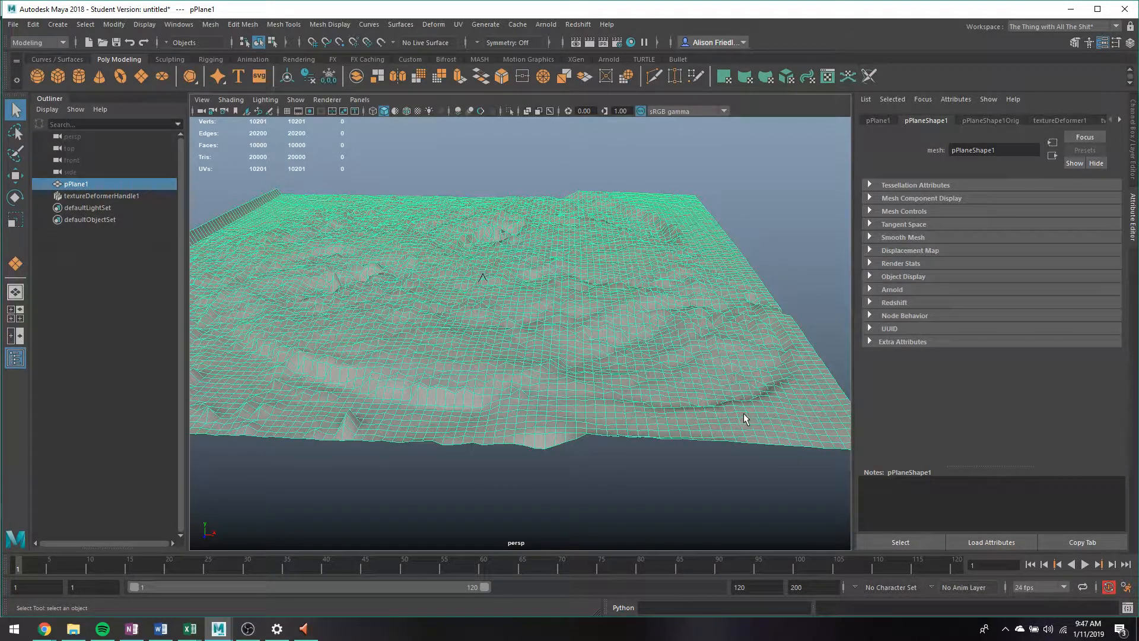
Raise the texture deformer's Strength to 1.990 and check the relief from above
click(88, 197)
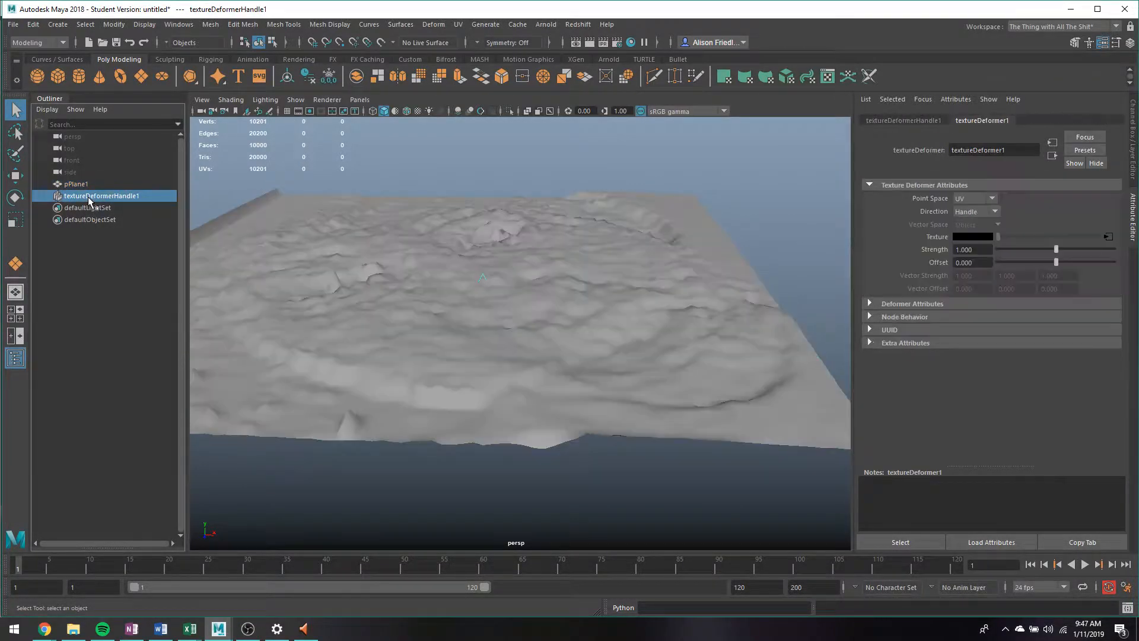
drag(1055, 249, 1113, 265)
alt+drag(687, 229, 681, 322)
scroll(680, 278, down, 5)
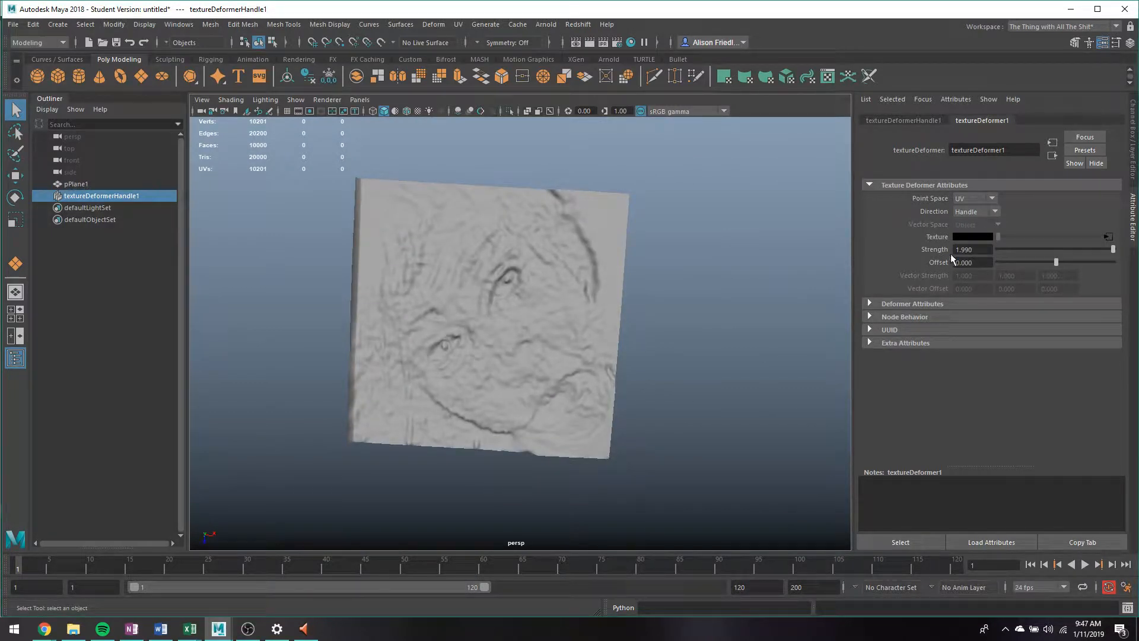
Try the Invert effect on the deformer's file texture to compare both relief directions, and leave it off
click(927, 122)
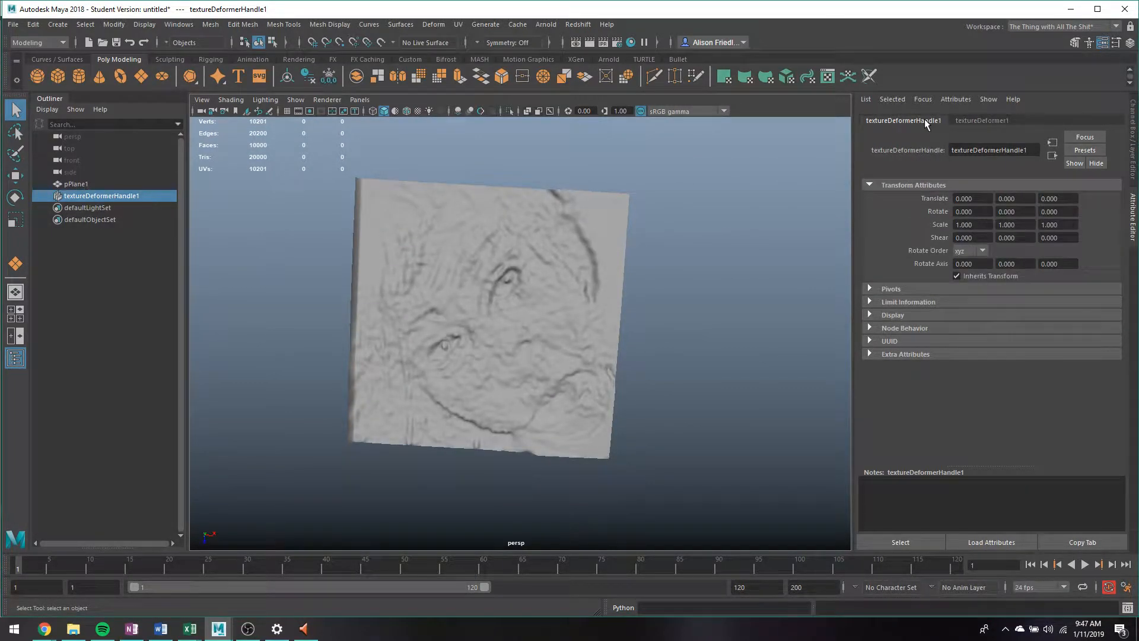
click(959, 120)
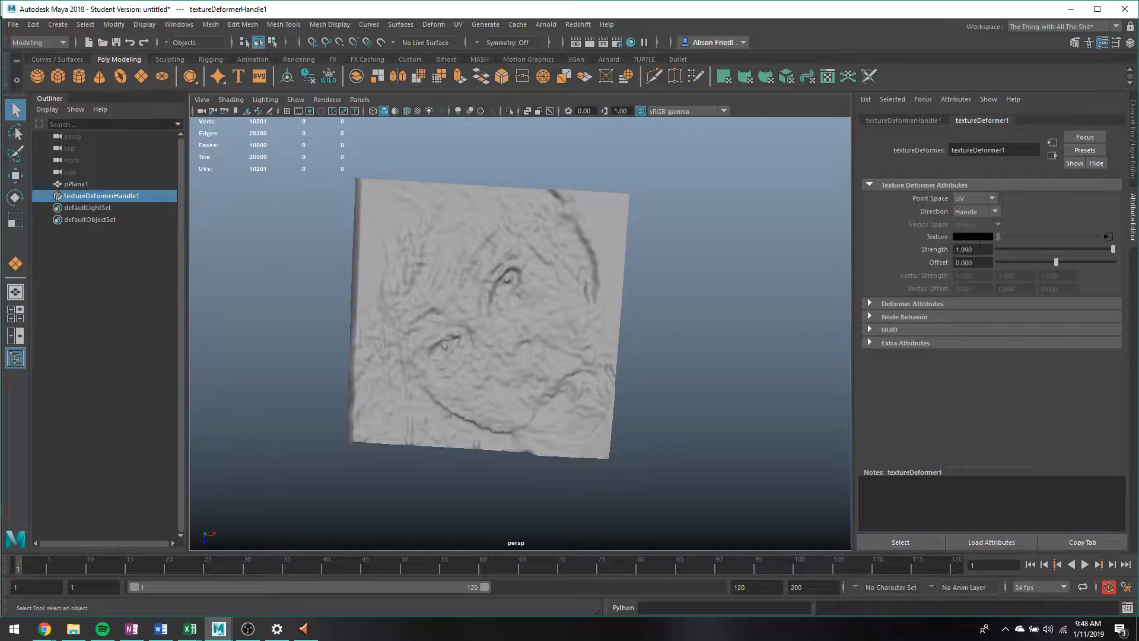
click(1107, 237)
scroll(933, 367, down, 3)
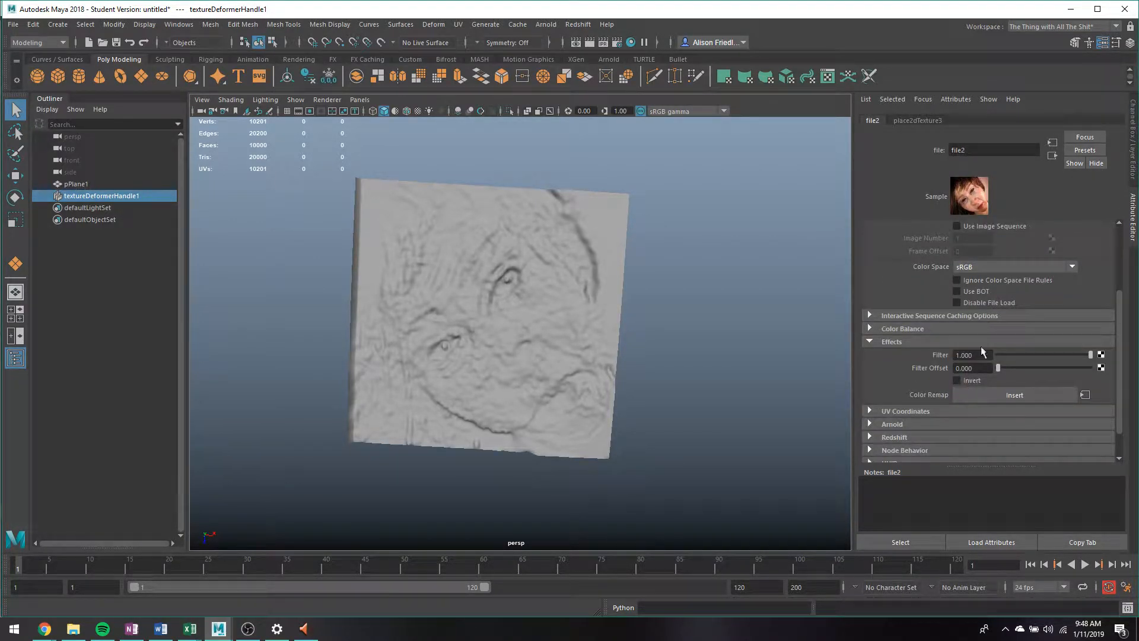
click(956, 380)
alt+drag(730, 389, 766, 347)
click(956, 381)
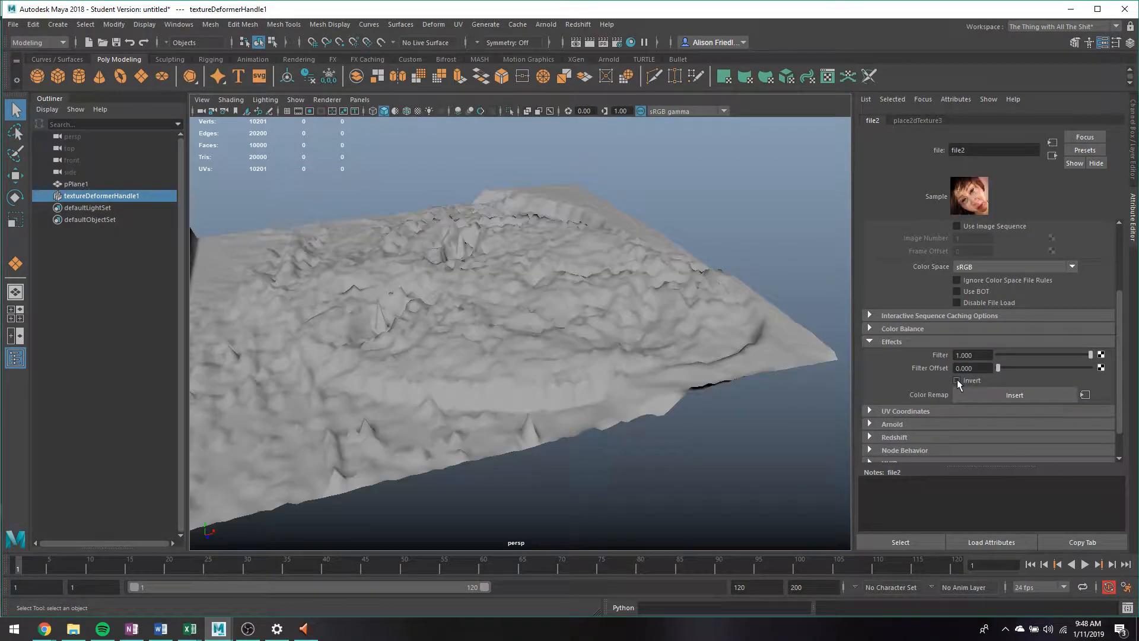
click(956, 380)
click(956, 380)
scroll(655, 324, down, 3)
alt+drag(655, 324, 700, 313)
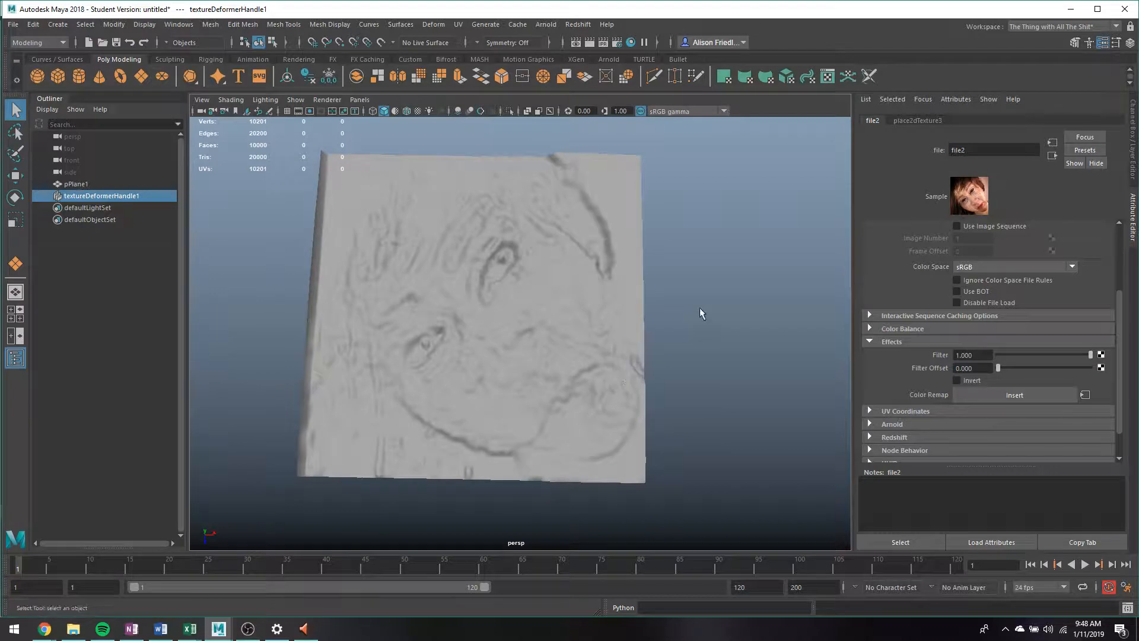
Try raising the displaced plane's width and height subdivisions to 200 and inspect the finer relief
click(76, 184)
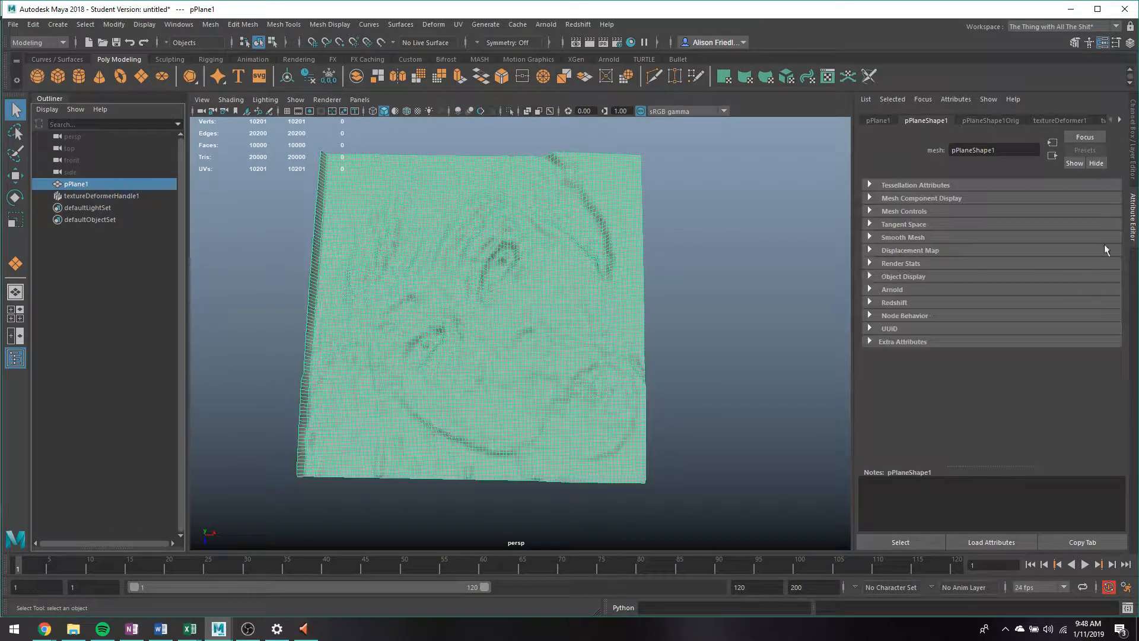
click(1135, 176)
click(1020, 299)
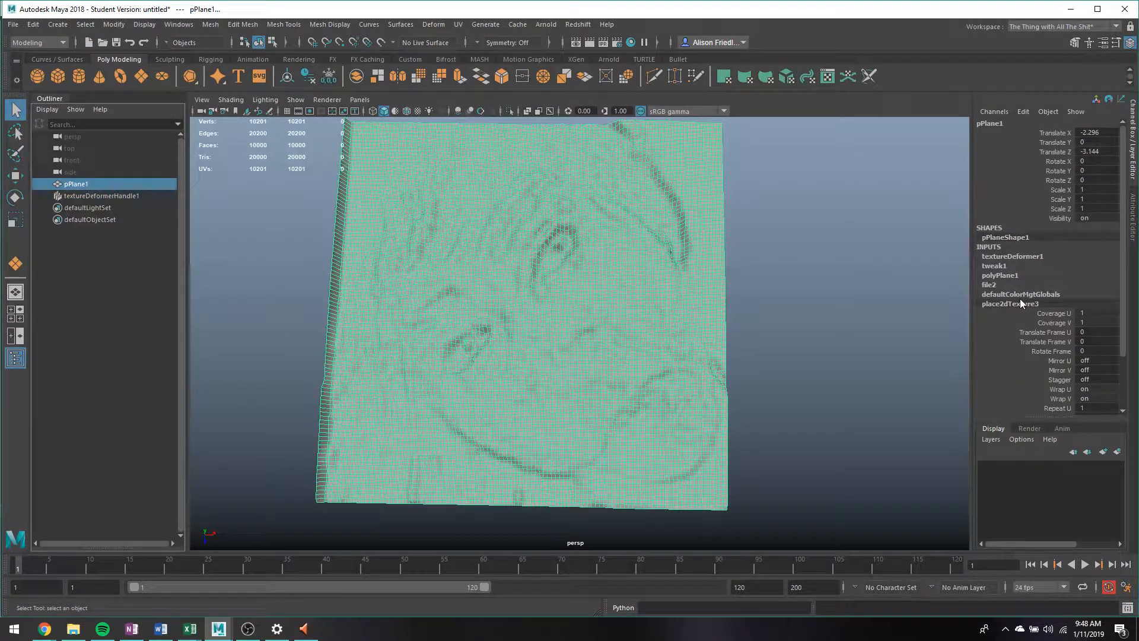
scroll(1020, 297, down, 2)
click(1016, 212)
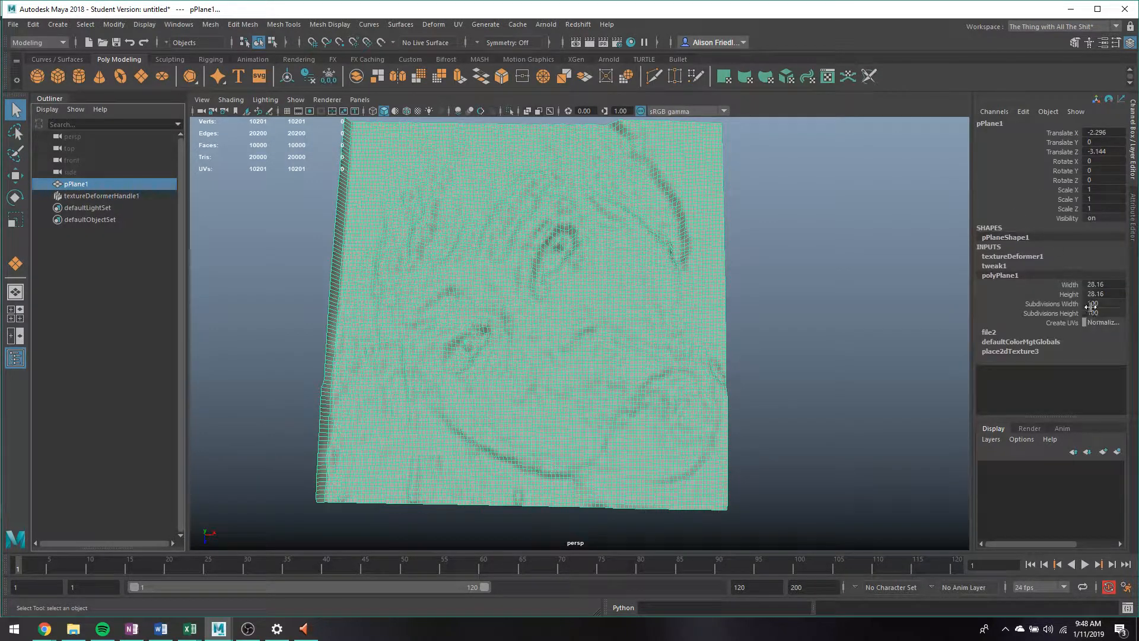
drag(1092, 303, 1092, 313)
text(200)
key(Return)
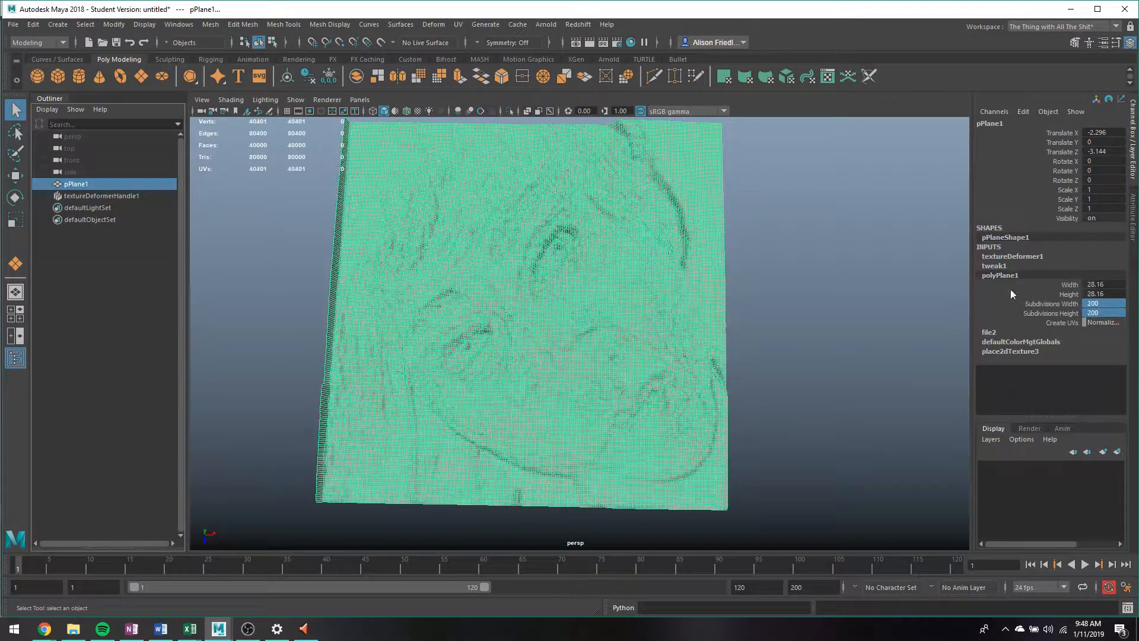
click(863, 264)
scroll(774, 325, up, 3)
alt+drag(774, 326, 736, 309)
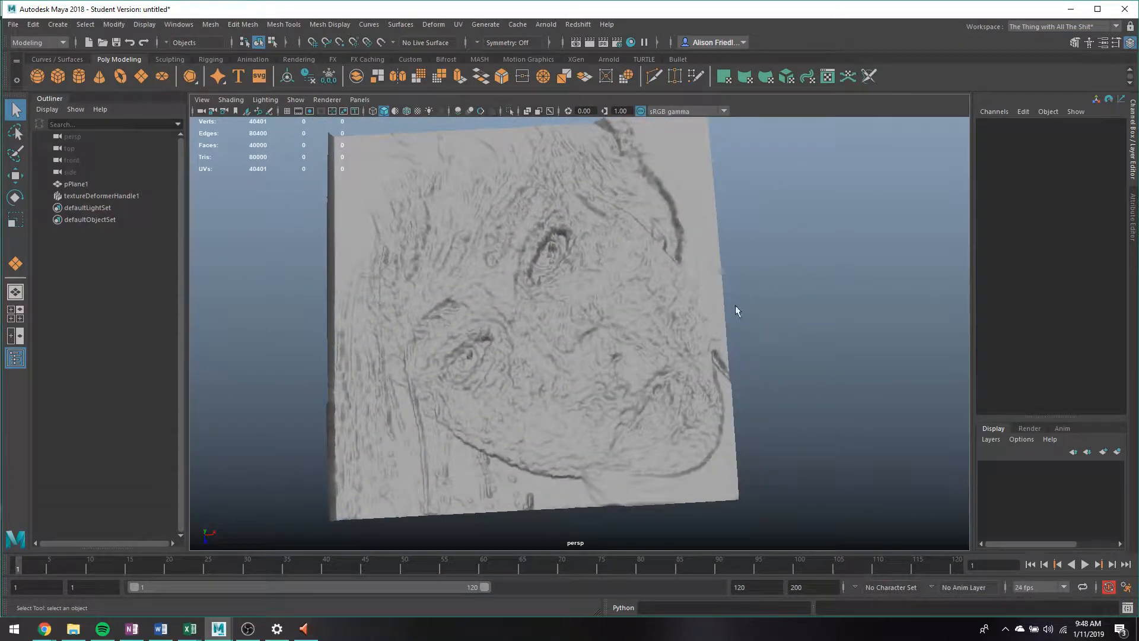
Undo the plane's last subdivision change
click(99, 183)
click(775, 207)
key(ctrl+z)
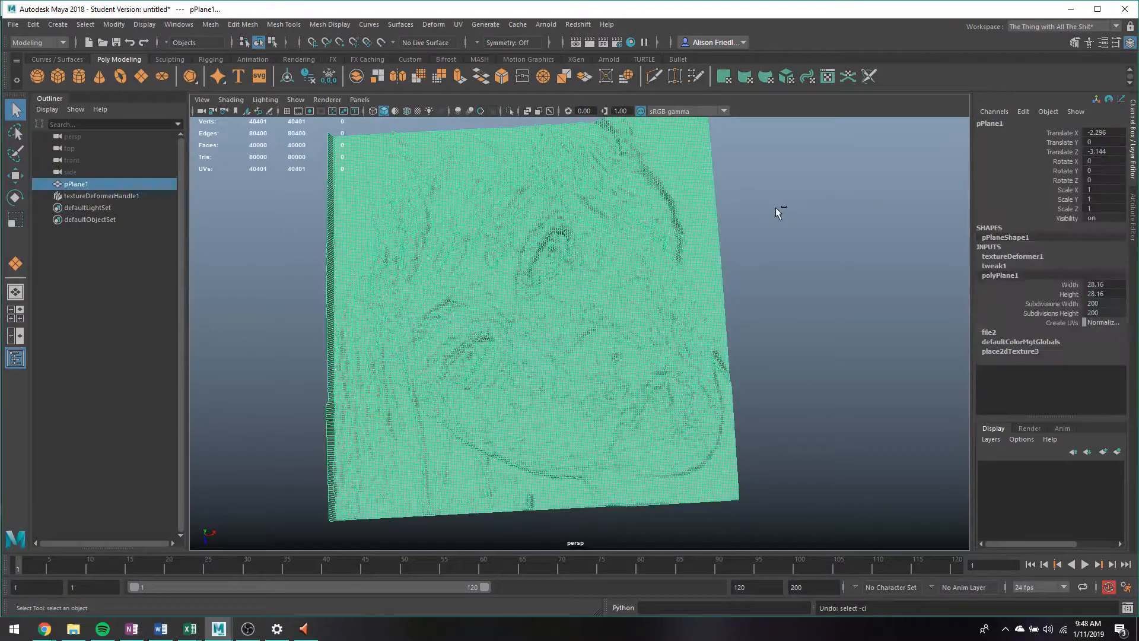
key(ctrl+z)
Delete the construction history of the displaced plane to bake in the deformation, and deselect it
alt+drag(751, 307, 732, 262)
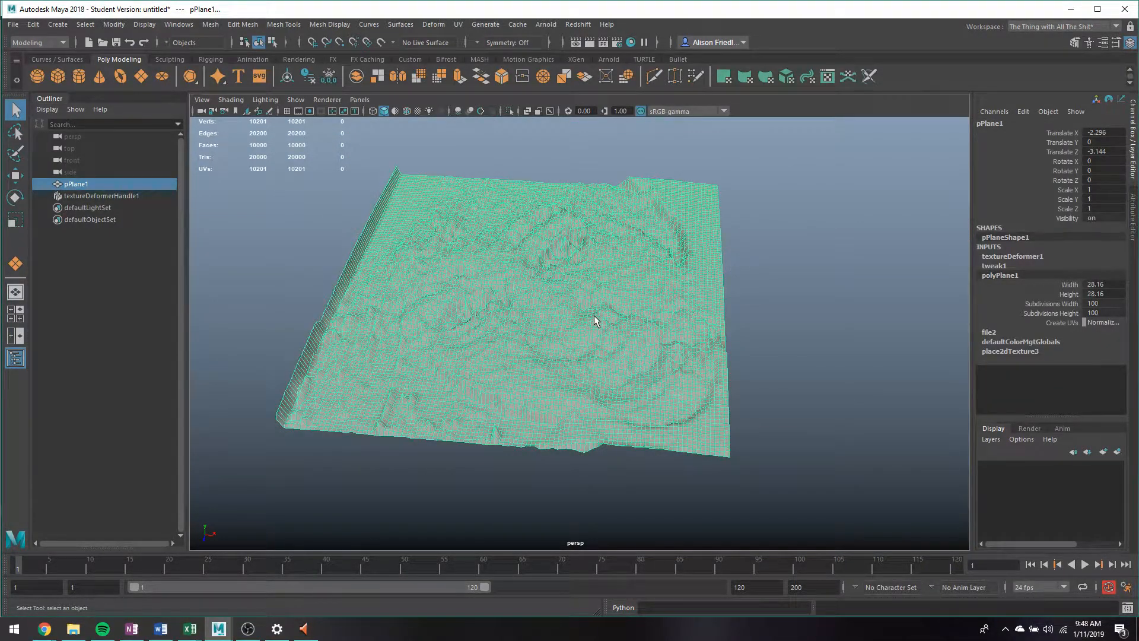
key(alt+shift+d)
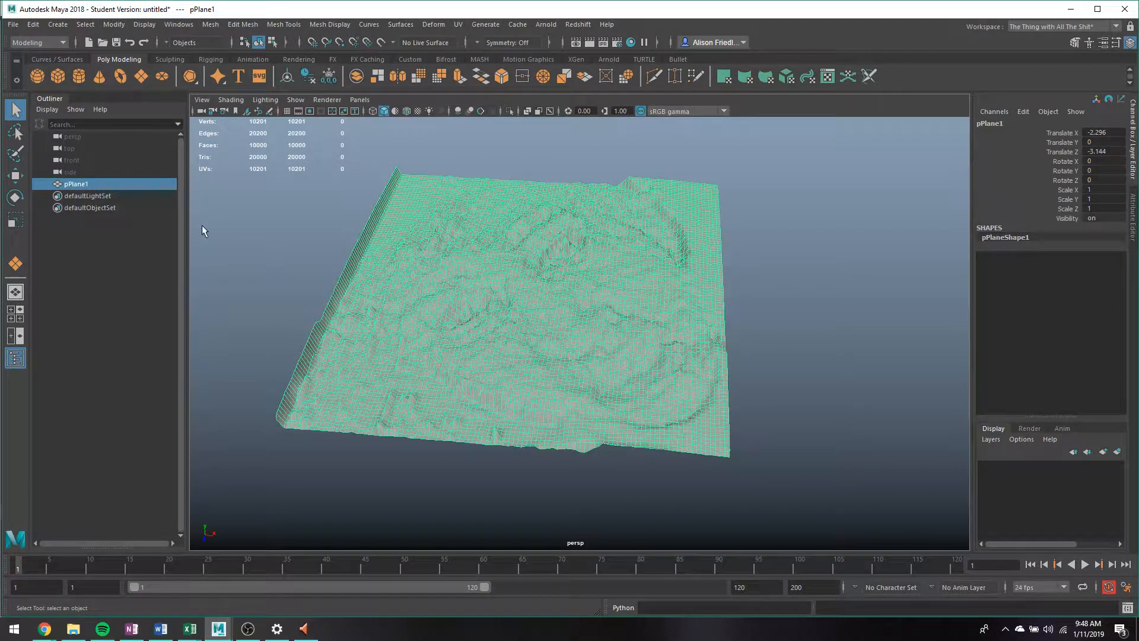
click(787, 301)
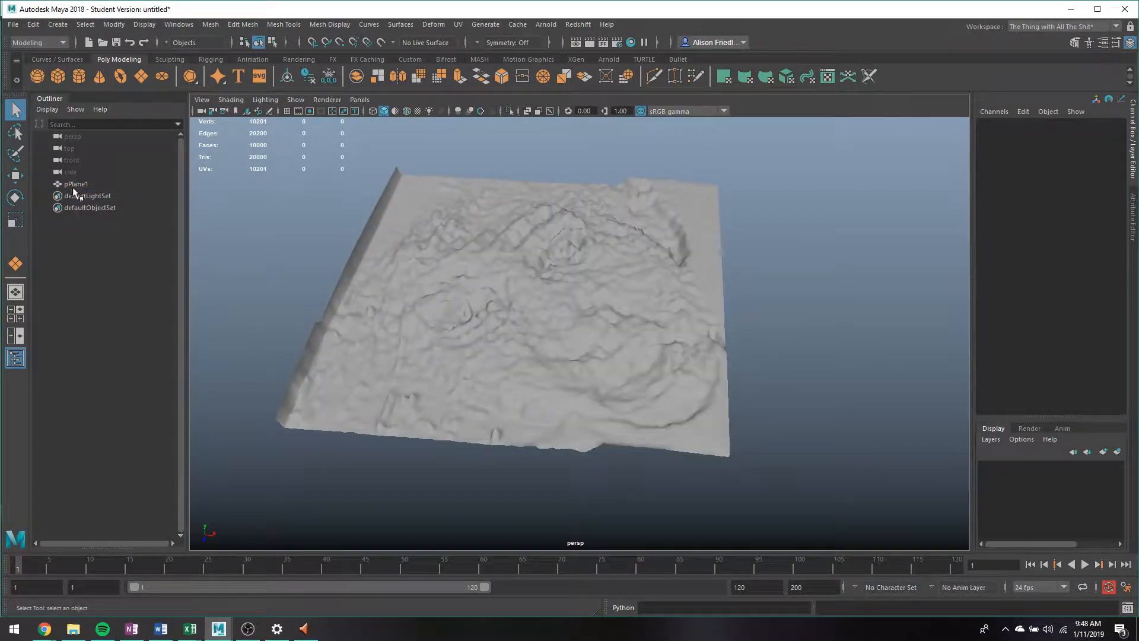
Extrude all faces of the displaced plane and move the extruded faces straight down to give the relief thickness
alt+drag(645, 278, 635, 247)
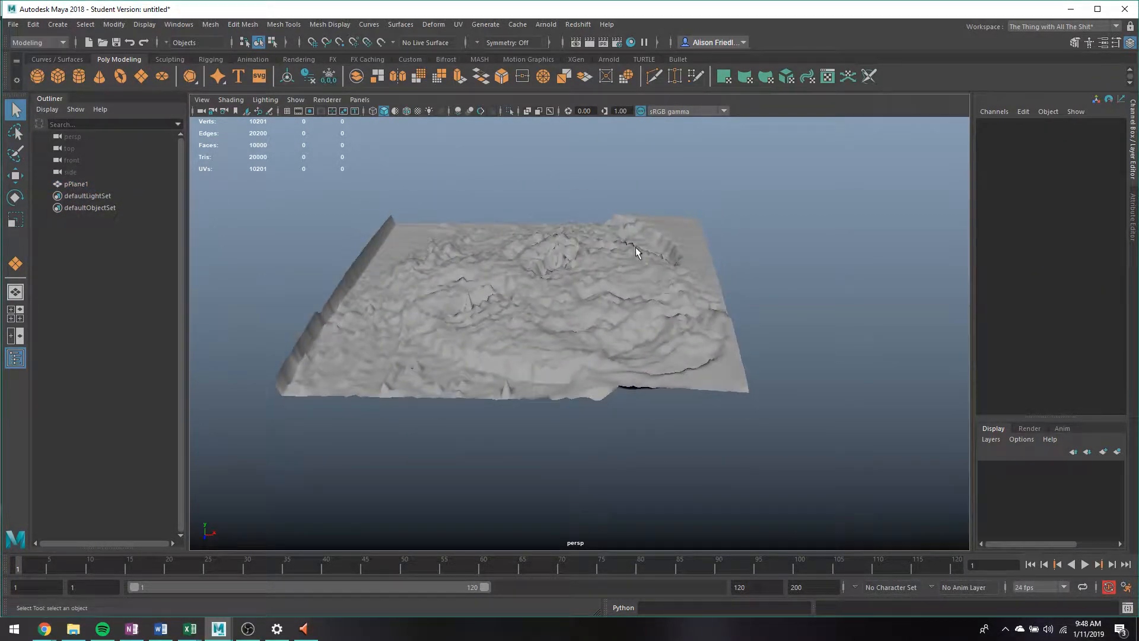
click(602, 253)
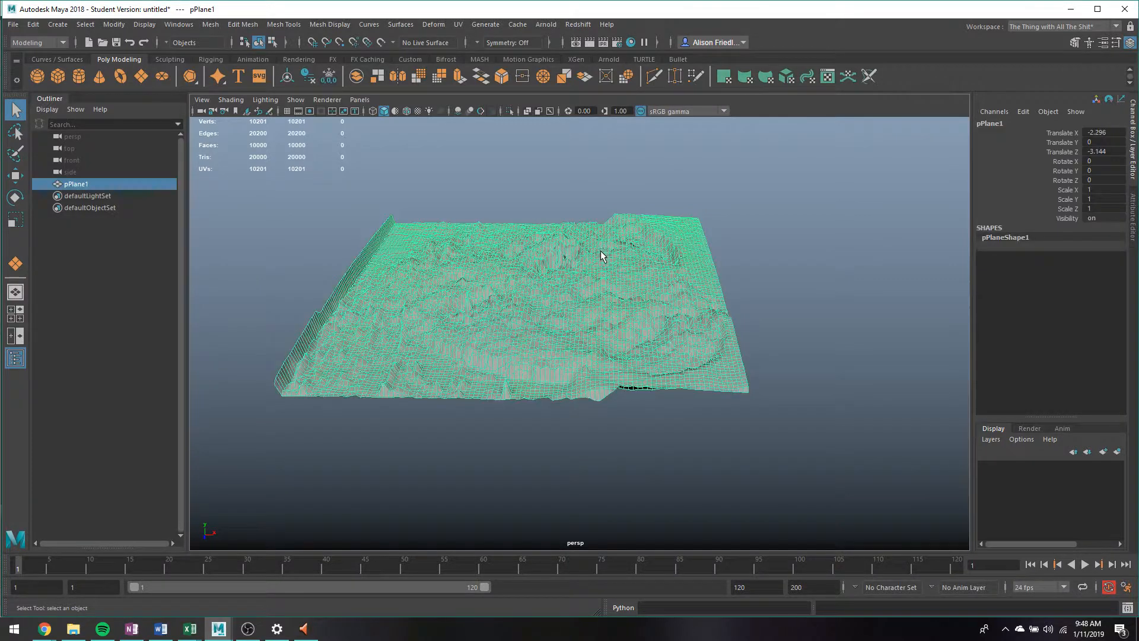
click(461, 77)
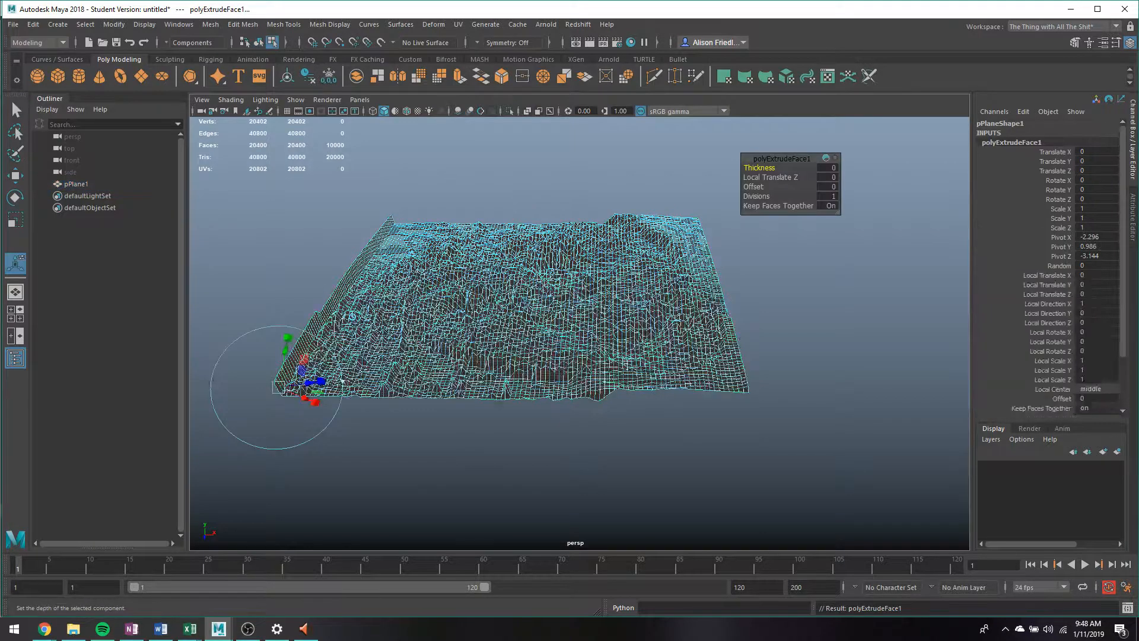
key(w)
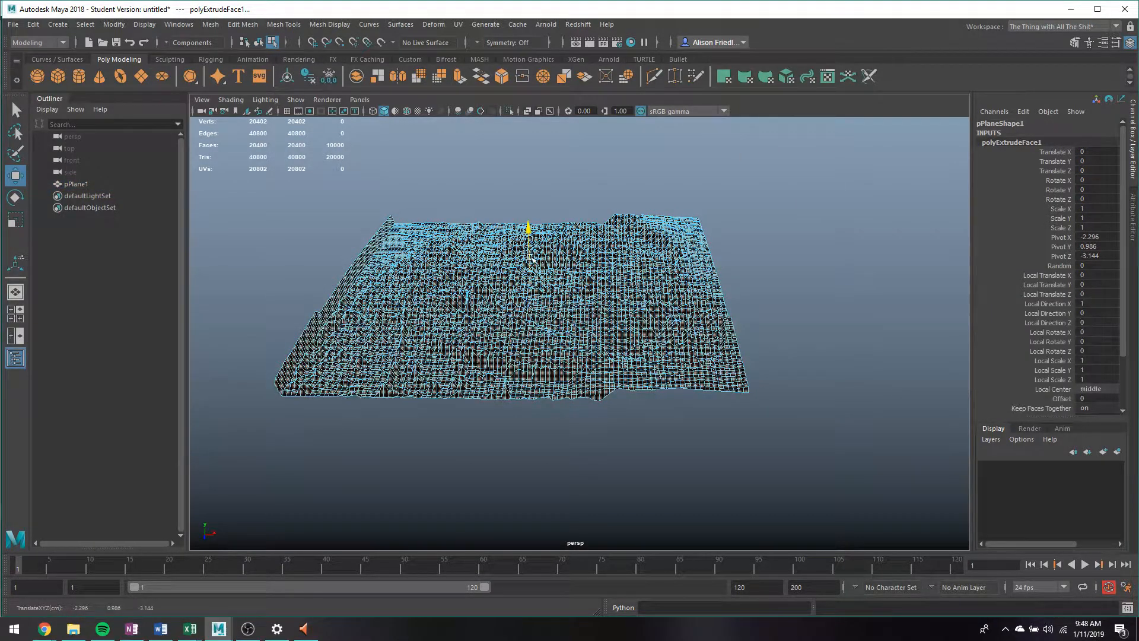
drag(530, 233, 530, 261)
Scale the extruded faces flat along the vertical axis to give the relief an even base, and check it in wireframe
key(r)
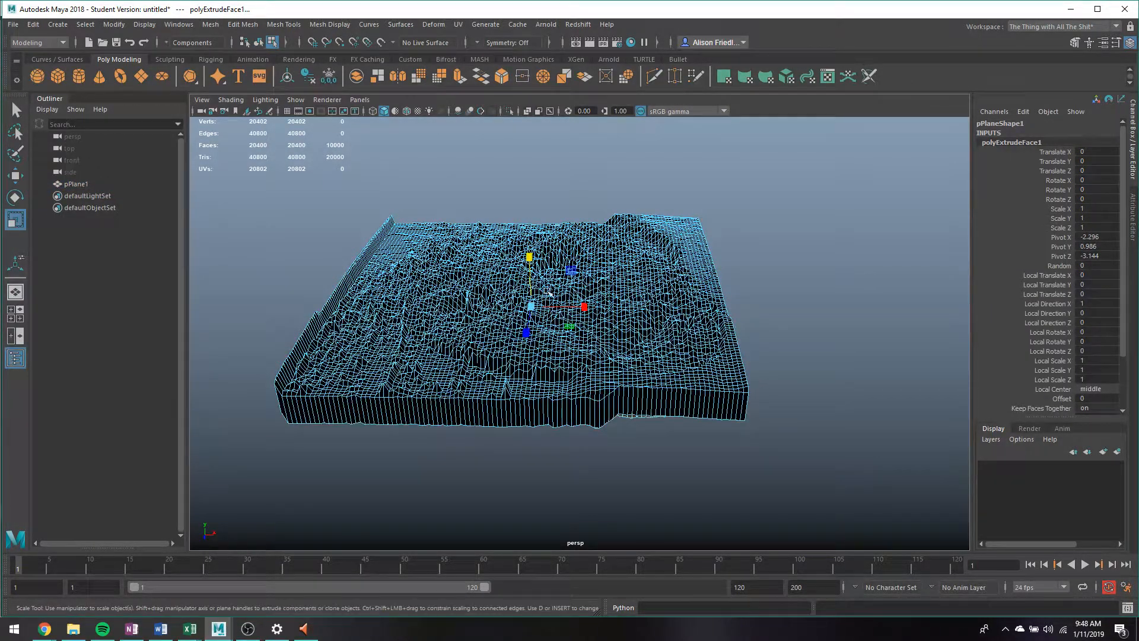
alt+drag(568, 405, 572, 355)
key(4)
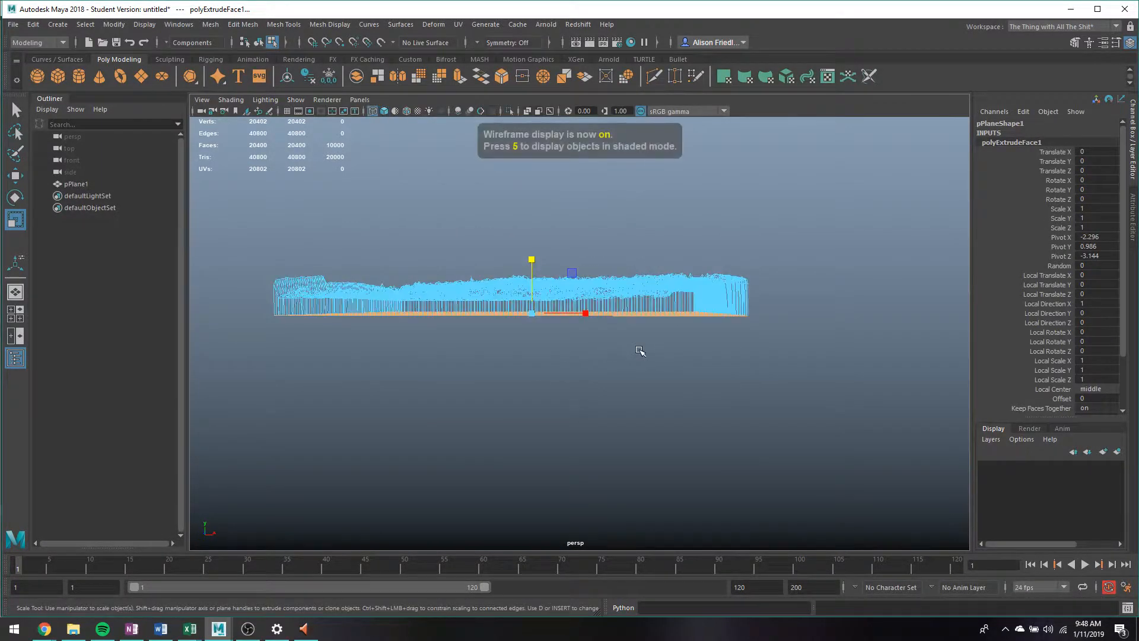
click(641, 350)
alt+drag(656, 323, 656, 331)
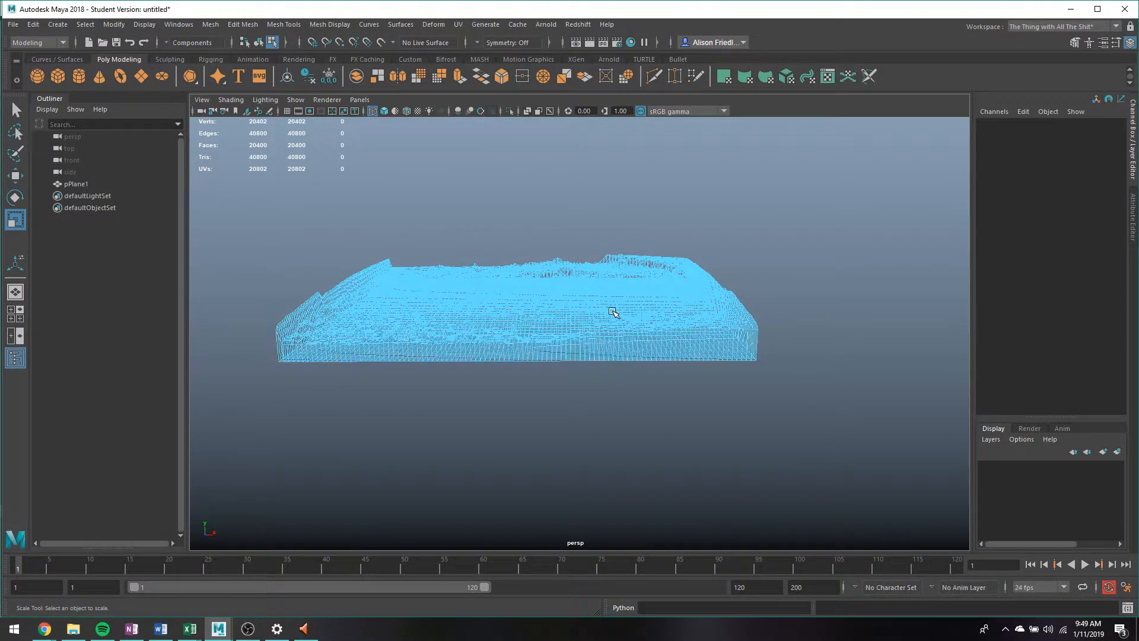
Return to shaded display and object selection, reverse the normals of the relief mesh, and deselect it
key(5)
mouse_move(592, 304)
alt+mouse_down()
mouse_move(593, 320)
mouse_move(599, 285)
alt+mouse_up()
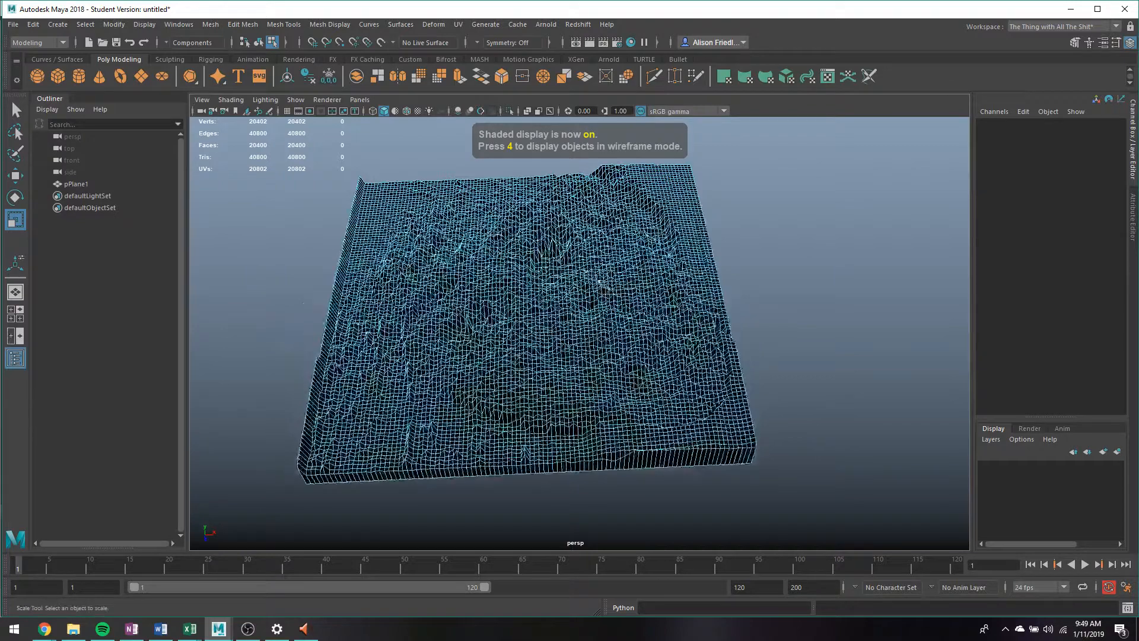
right_drag(646, 261, 550, 204)
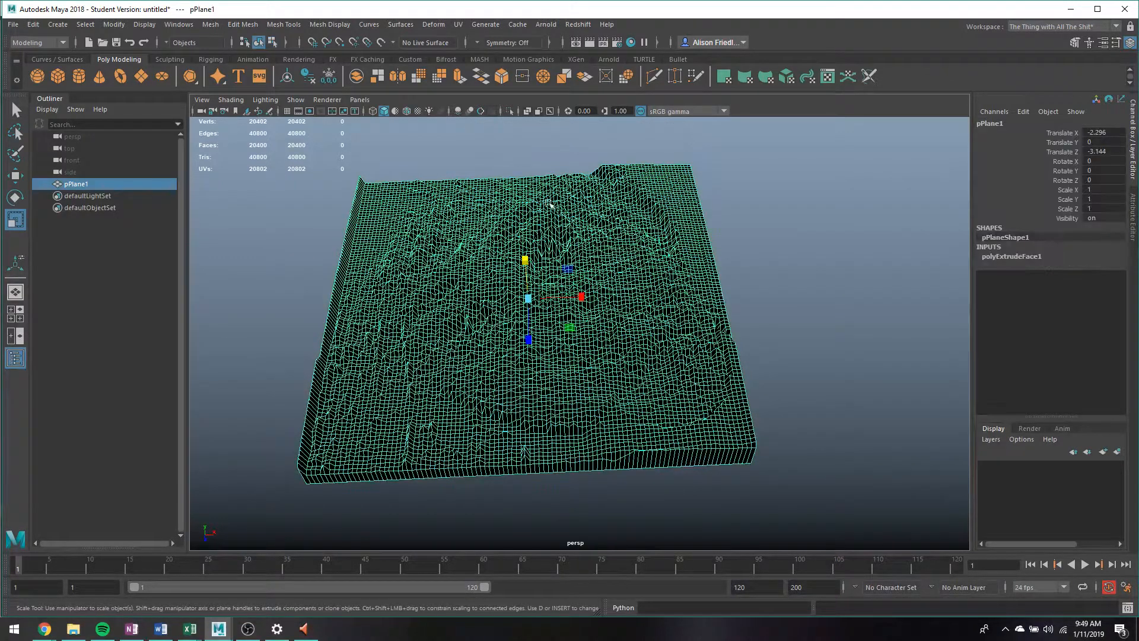
click(342, 24)
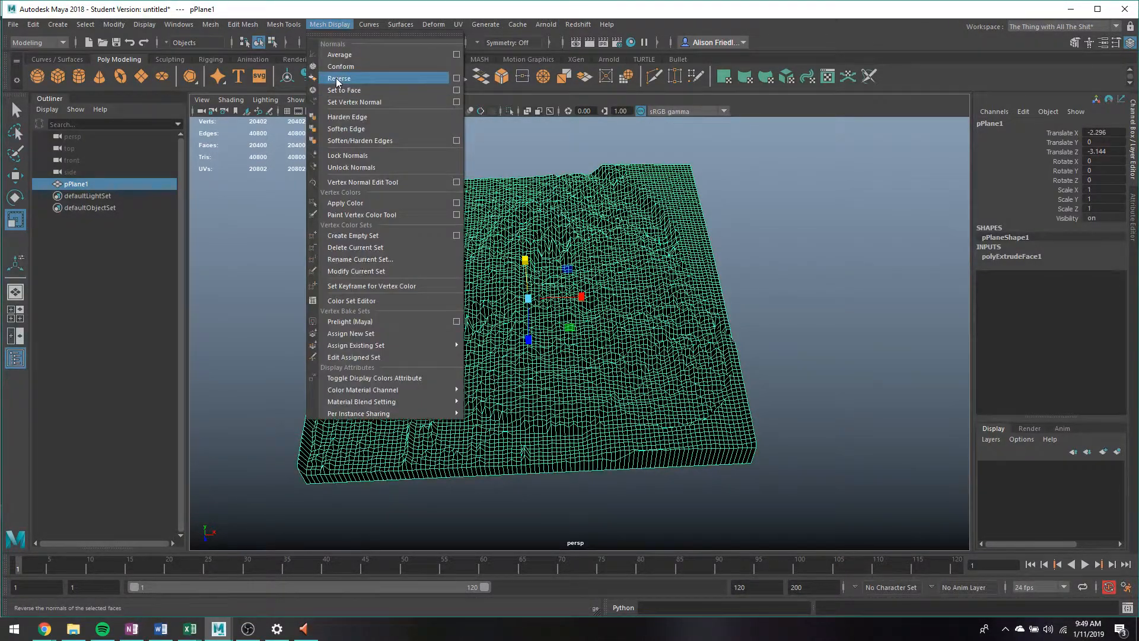
click(338, 77)
click(776, 275)
alt+drag(755, 295, 735, 342)
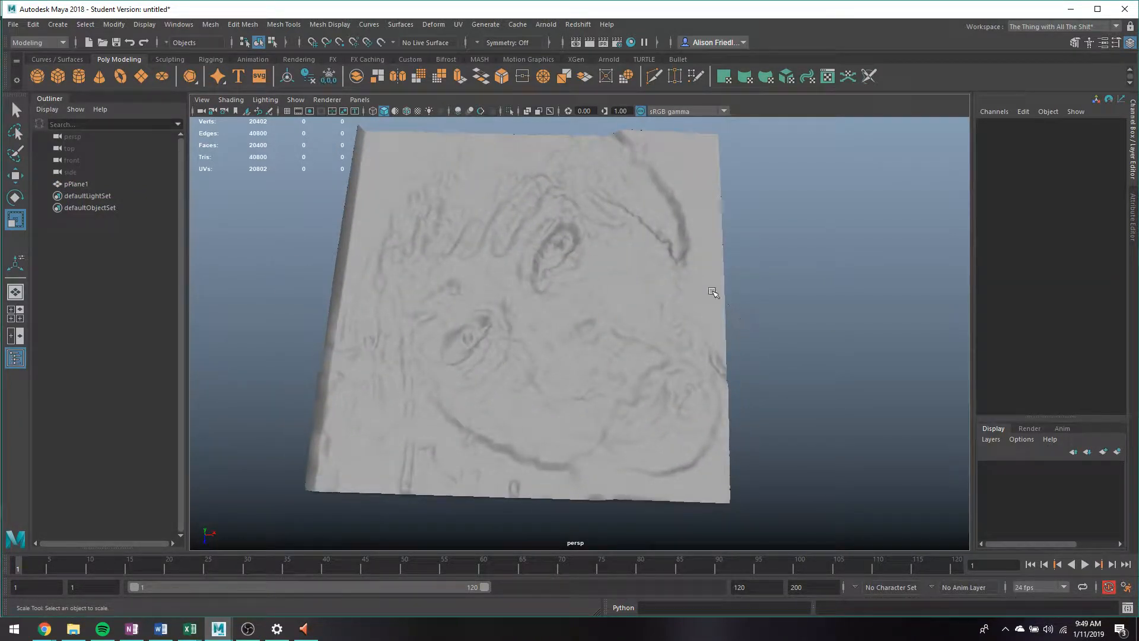
Add a nonlinear Bend deformer to the relief mesh
click(434, 25)
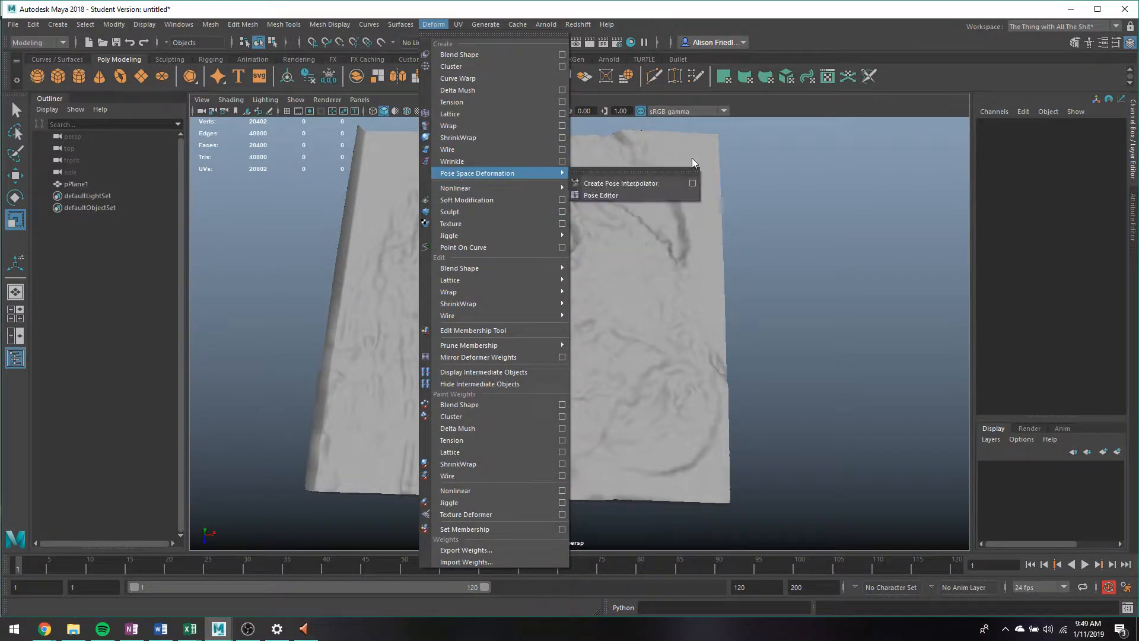
click(659, 158)
click(432, 24)
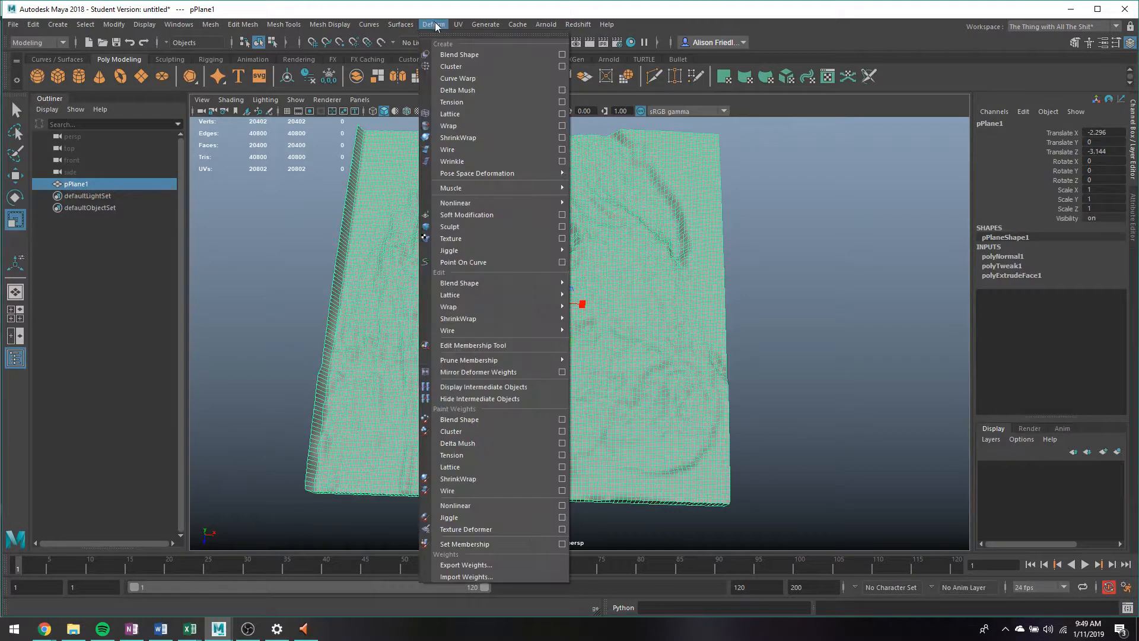
mouse_move(534, 203)
click(594, 207)
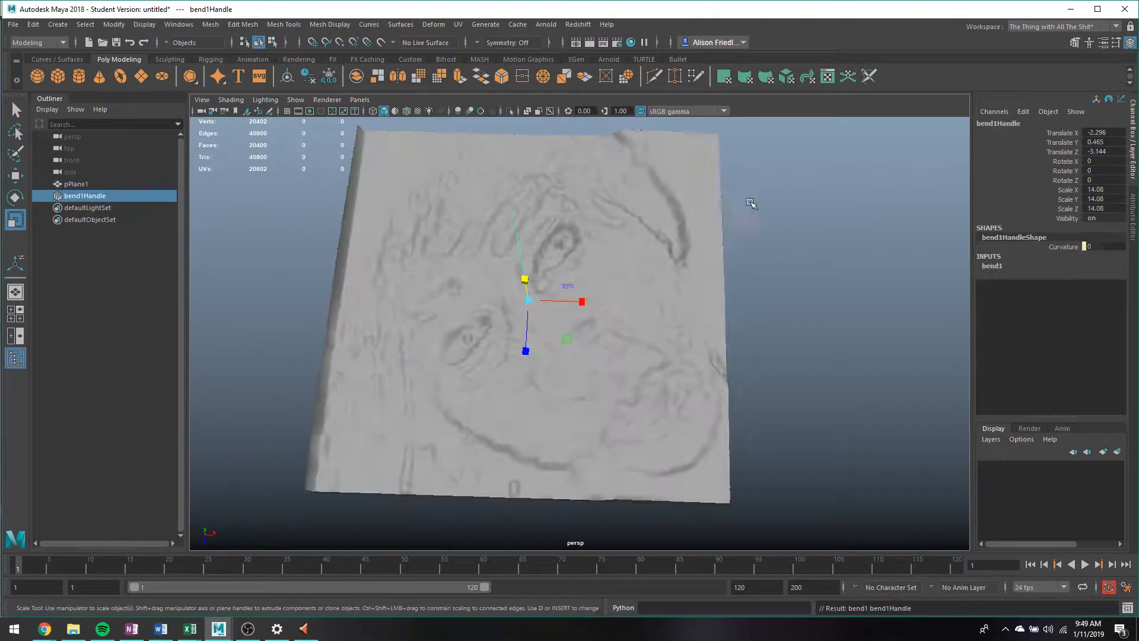
Increase the bend deformer's curvature to about 147.8 to curl the relief
click(994, 267)
click(1052, 295)
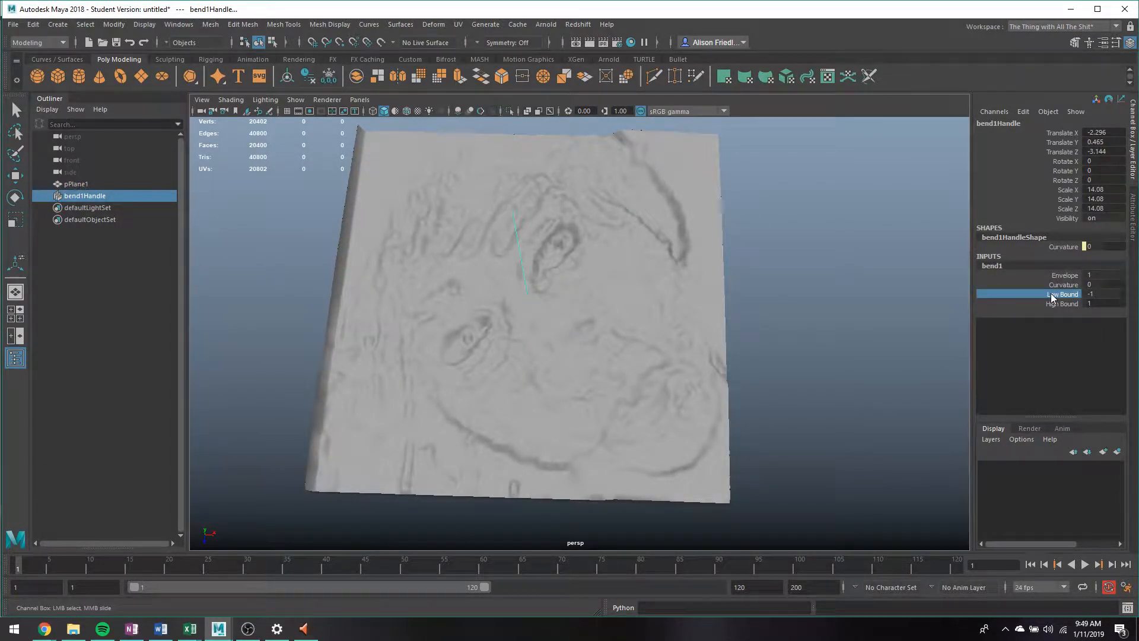
click(1050, 286)
middle_drag(737, 293, 745, 240)
alt+drag(744, 241, 740, 230)
Rotate the bend handle to -90 degrees around Z
key(e)
drag(557, 248, 582, 272)
double_click(1104, 180)
text(-90)
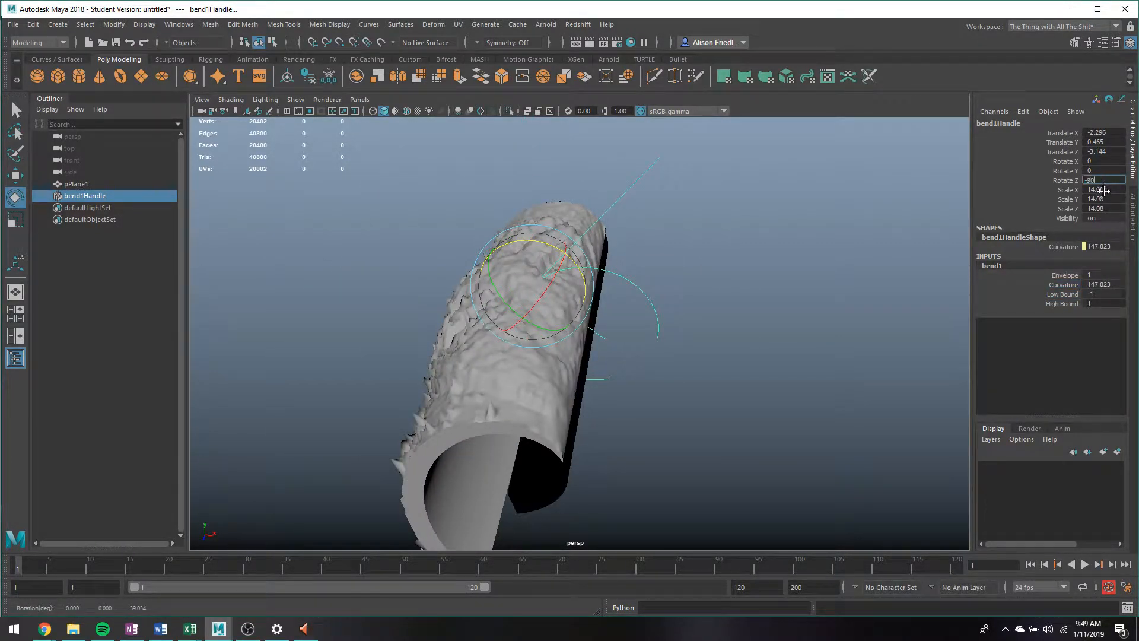
key(Return)
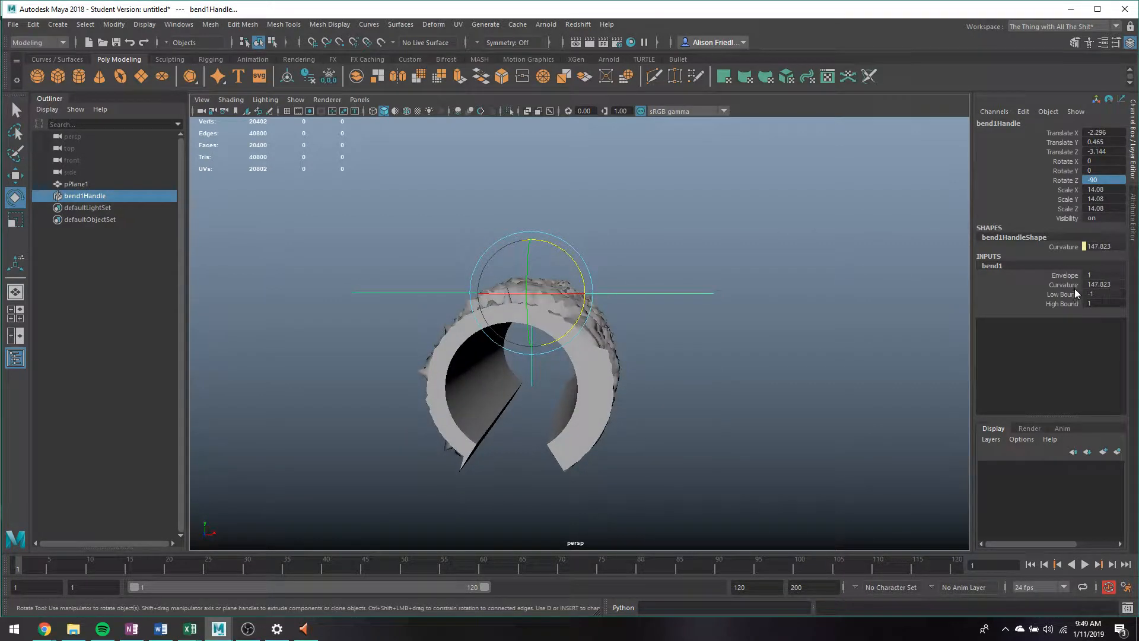
Try lowering the bend deformer's Low Bound to -10, and undo it
click(1065, 294)
middle_drag(850, 291, 756, 294)
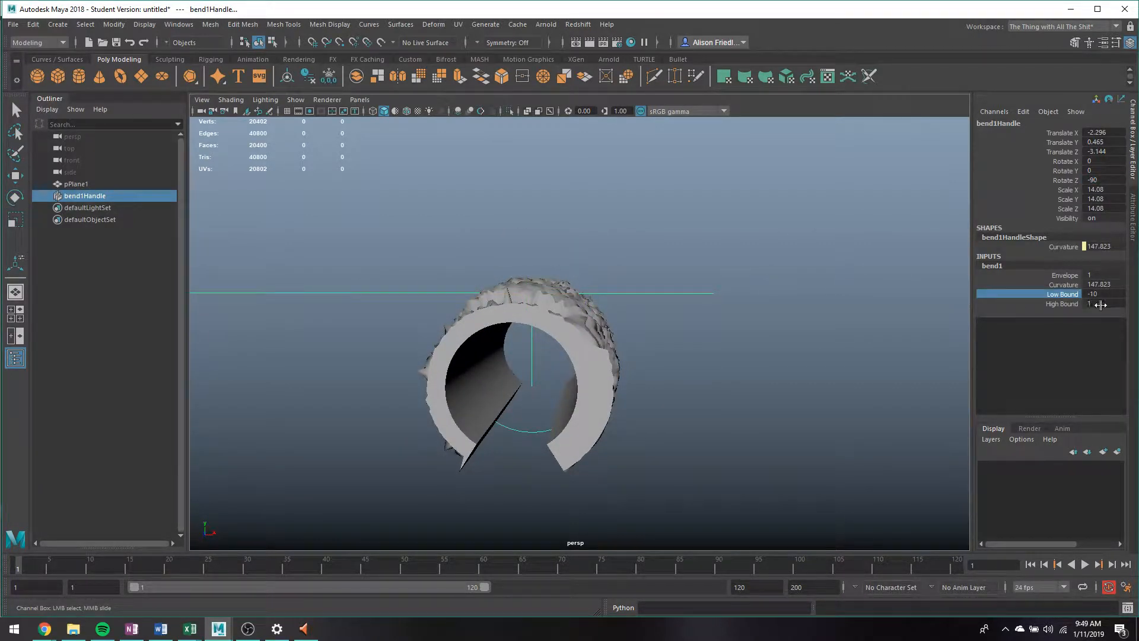
key(ctrl+z)
Change the bend curvature to about -120.3 so the relief curls in the opposite direction
click(1064, 284)
middle_drag(819, 277, 719, 255)
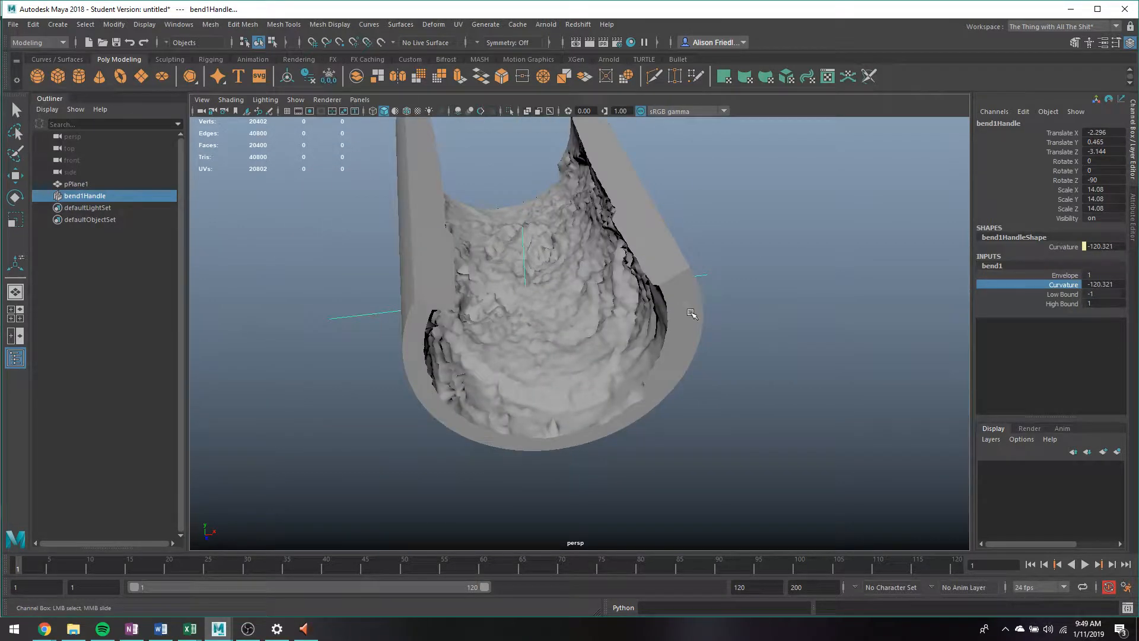
Delete the bent relief with its bend handle, and draw a polygon sphere with a radius of about 10.26
drag(752, 211, 305, 561)
key(Delete)
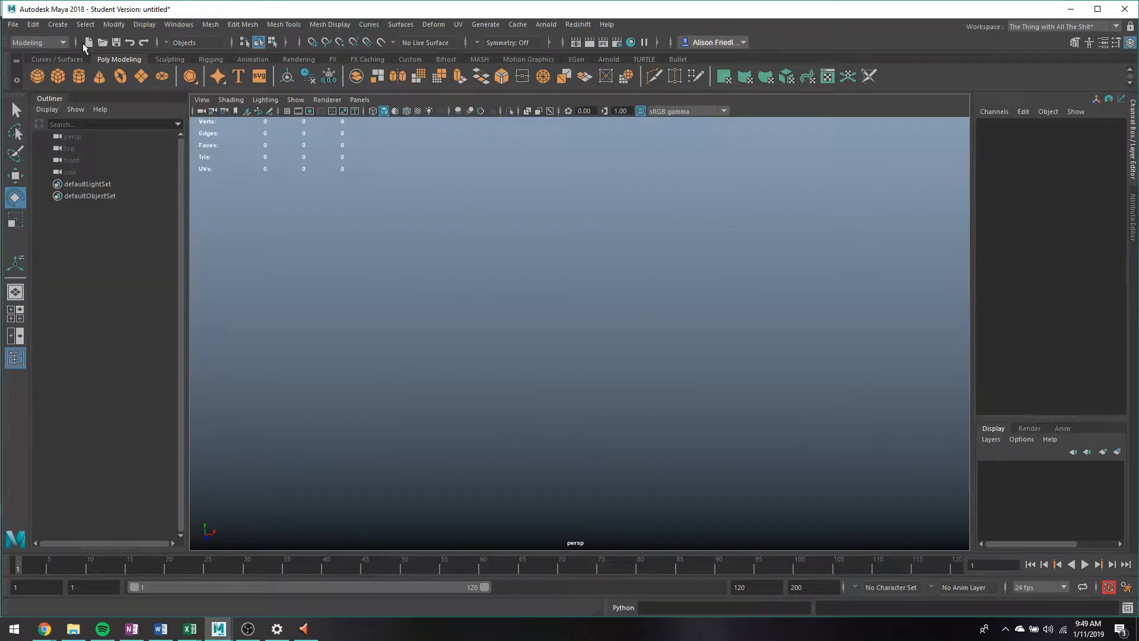
click(37, 76)
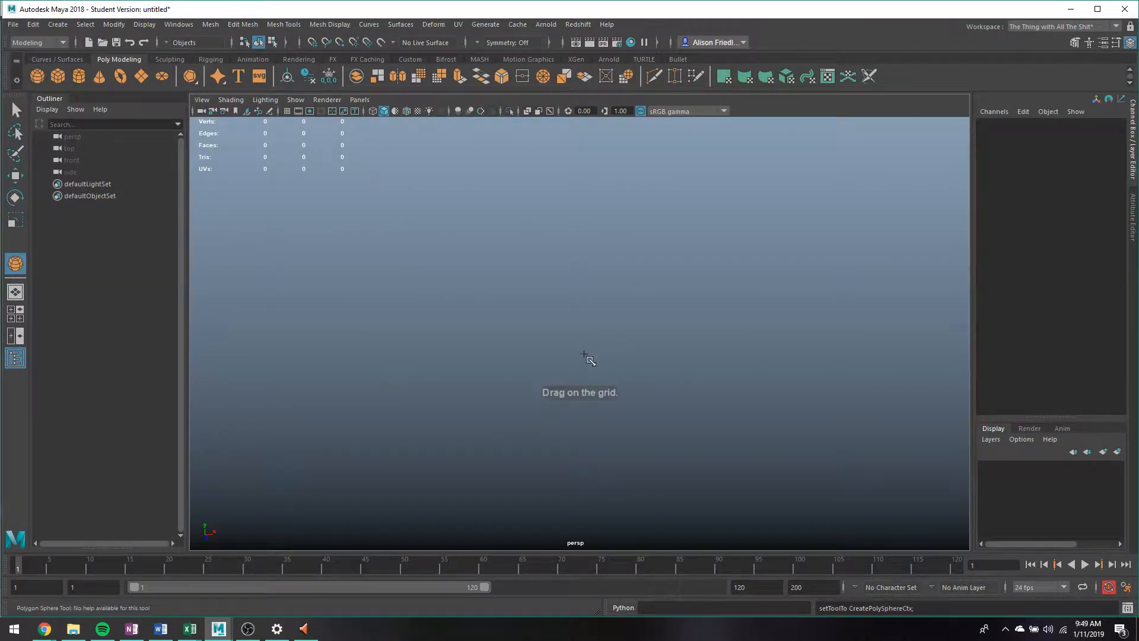
drag(588, 356, 742, 453)
key(e)
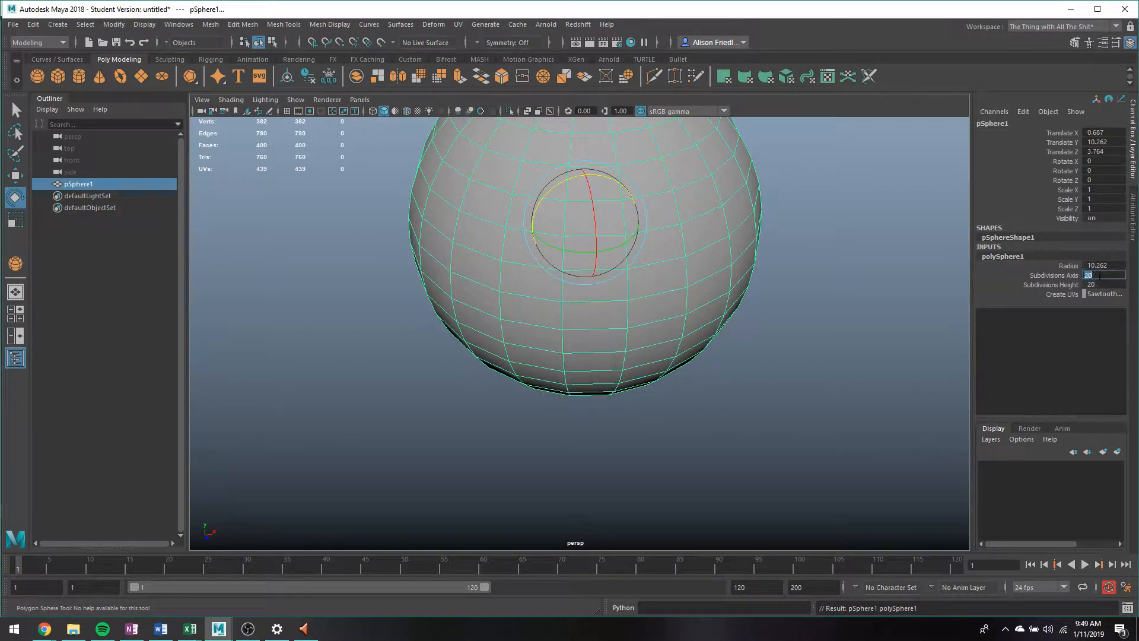
Set the sphere's axis and height subdivisions to 100
text(100)
key(Tab)
text(1)
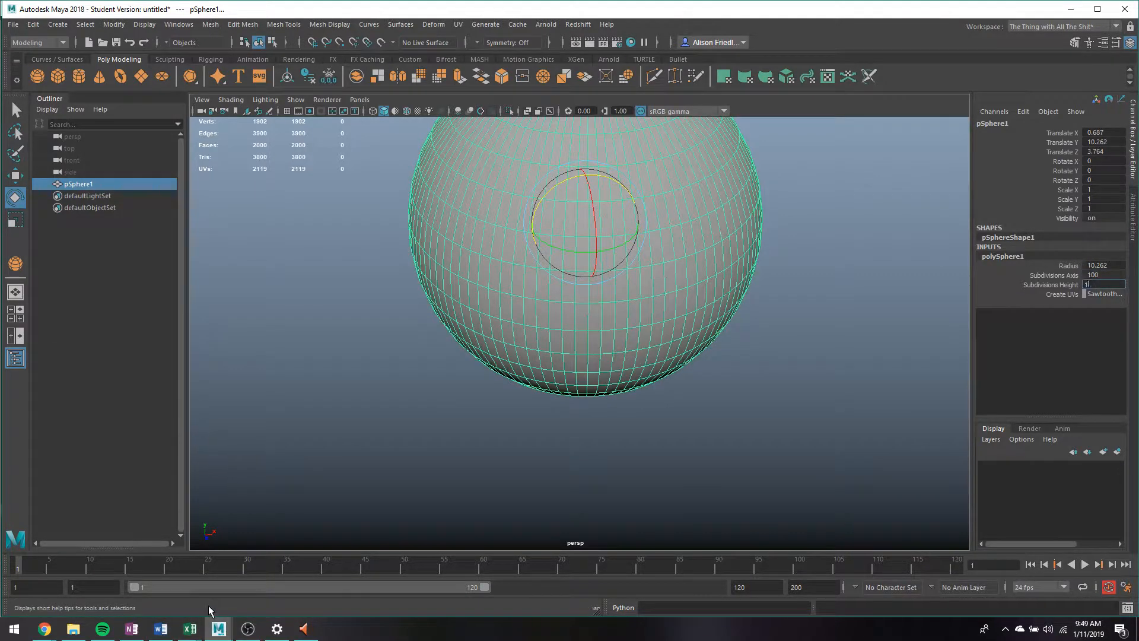
text(00)
key(Return)
alt+drag(631, 478, 545, 352)
alt+drag(711, 301, 712, 344)
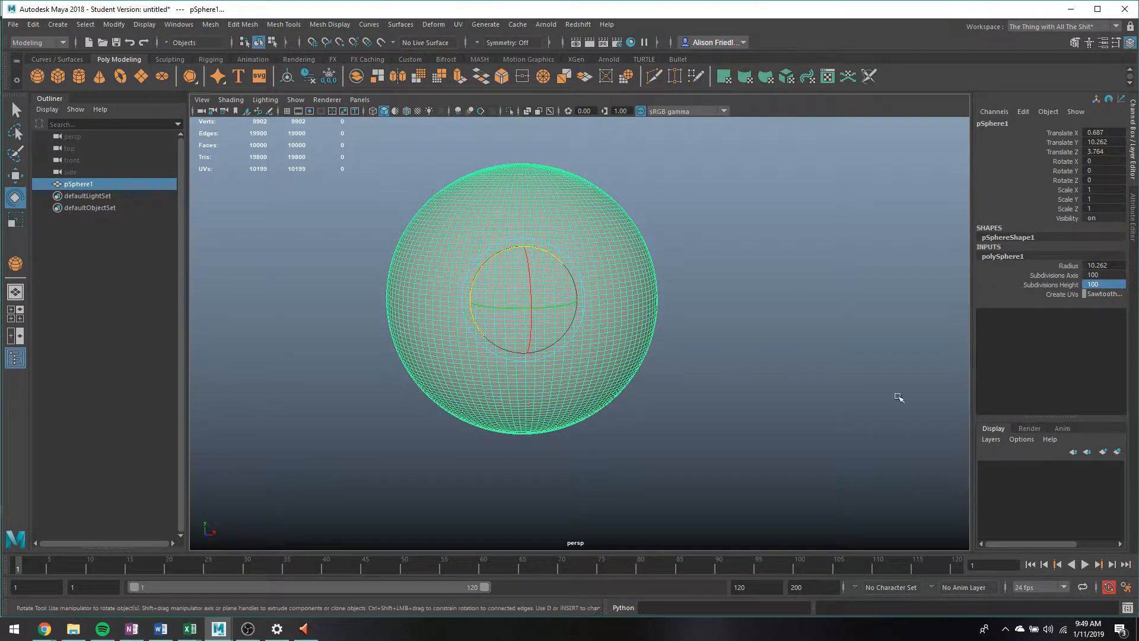
Apply a Texture deformer to the sphere and show the deformer's attributes
click(330, 25)
click(431, 25)
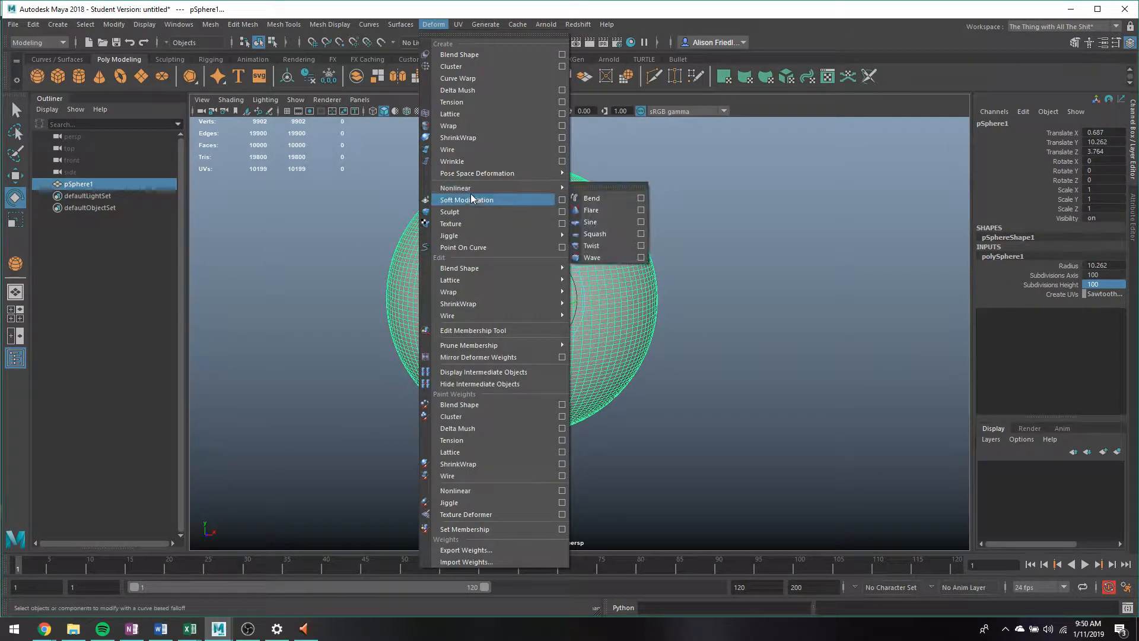
click(465, 231)
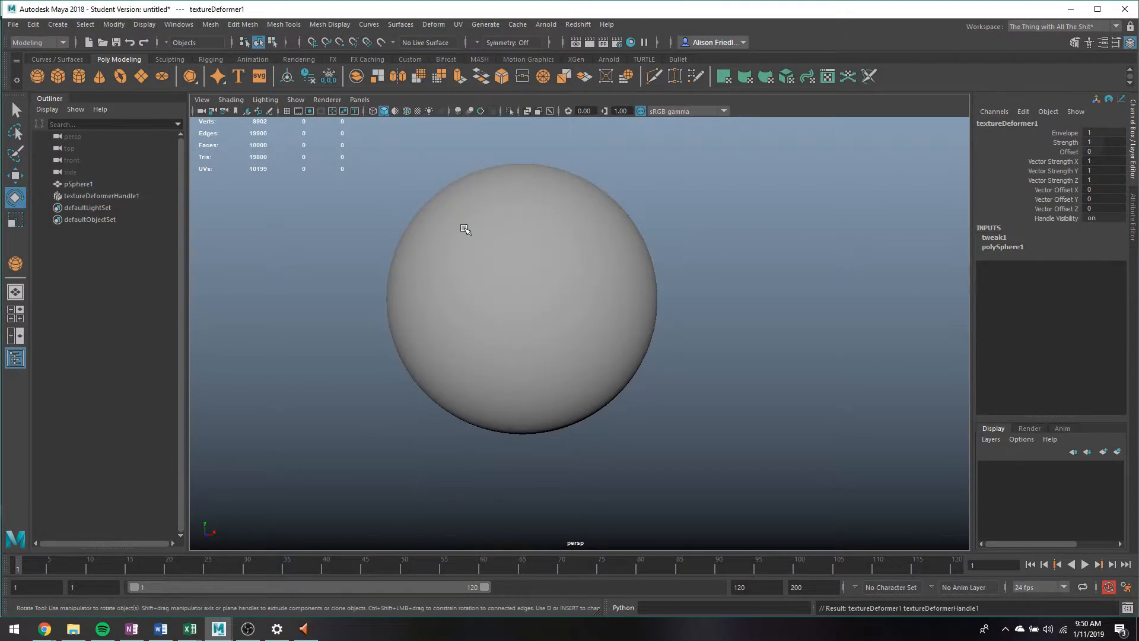
click(115, 186)
click(133, 196)
click(1130, 236)
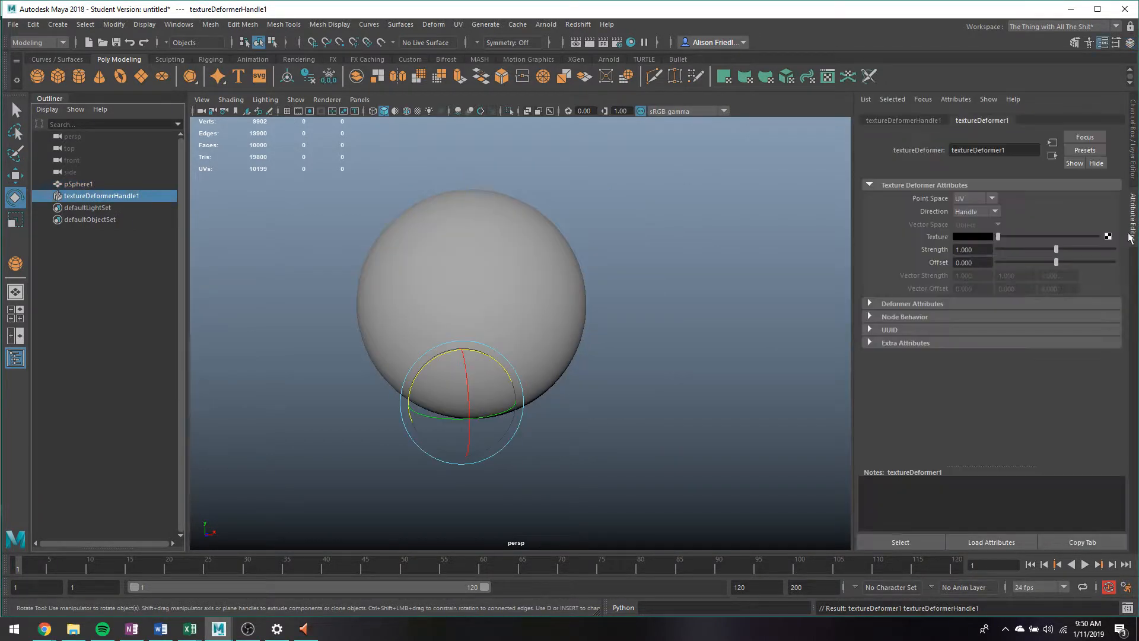
Assign a Checker texture to the sphere's texture deformer and inspect the displaced surface
click(1107, 237)
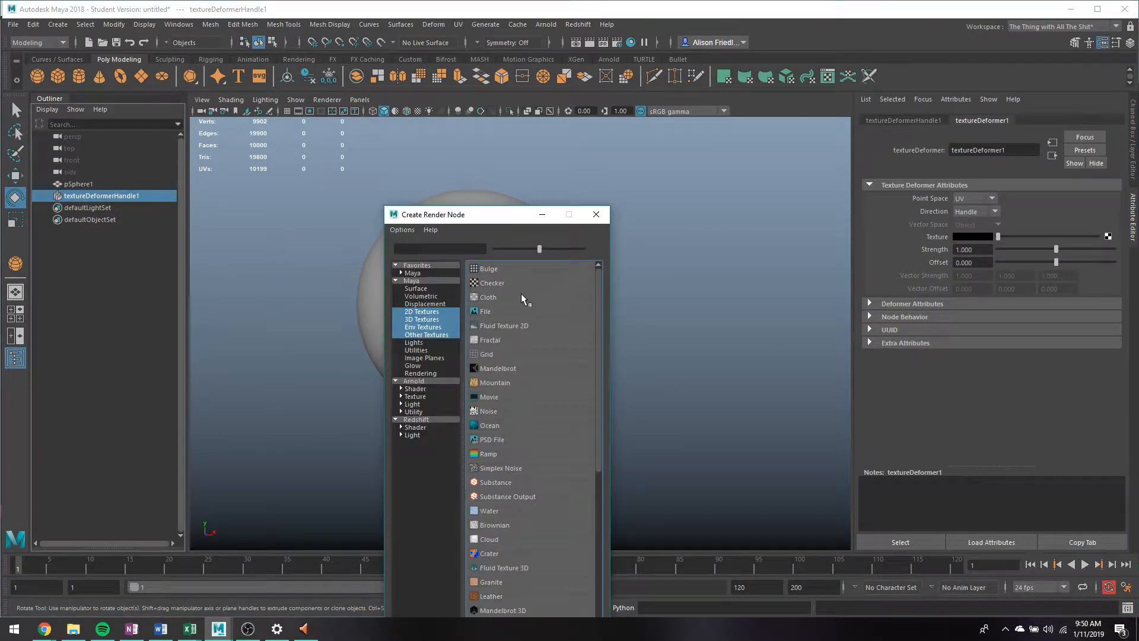
click(494, 282)
scroll(609, 265, up, 3)
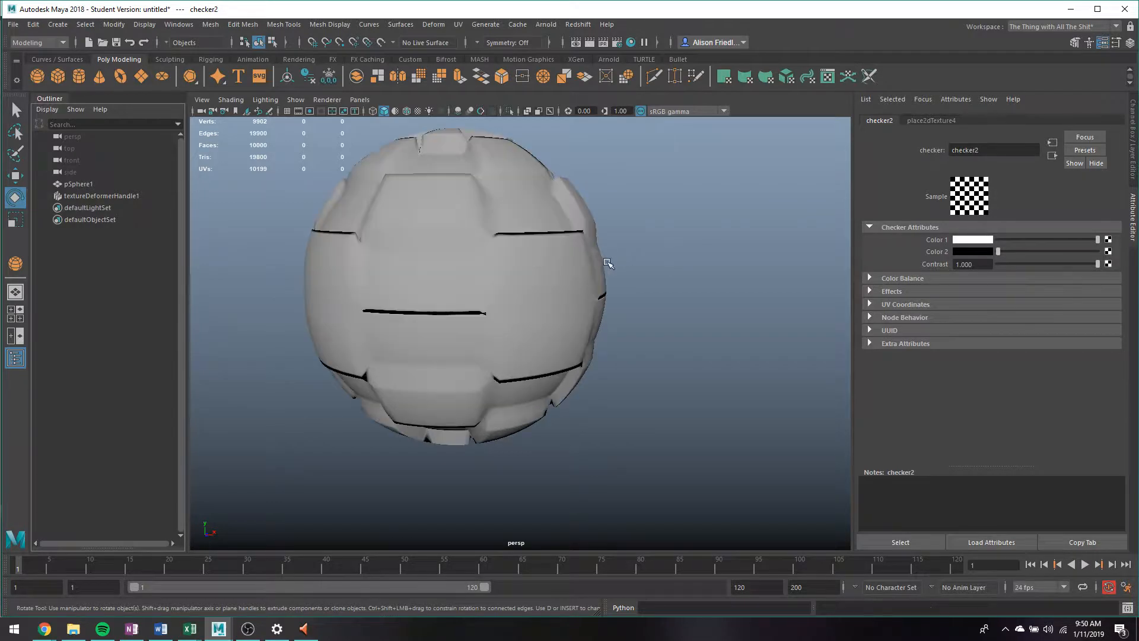
alt+drag(604, 264, 617, 249)
click(617, 250)
scroll(697, 260, up, 2)
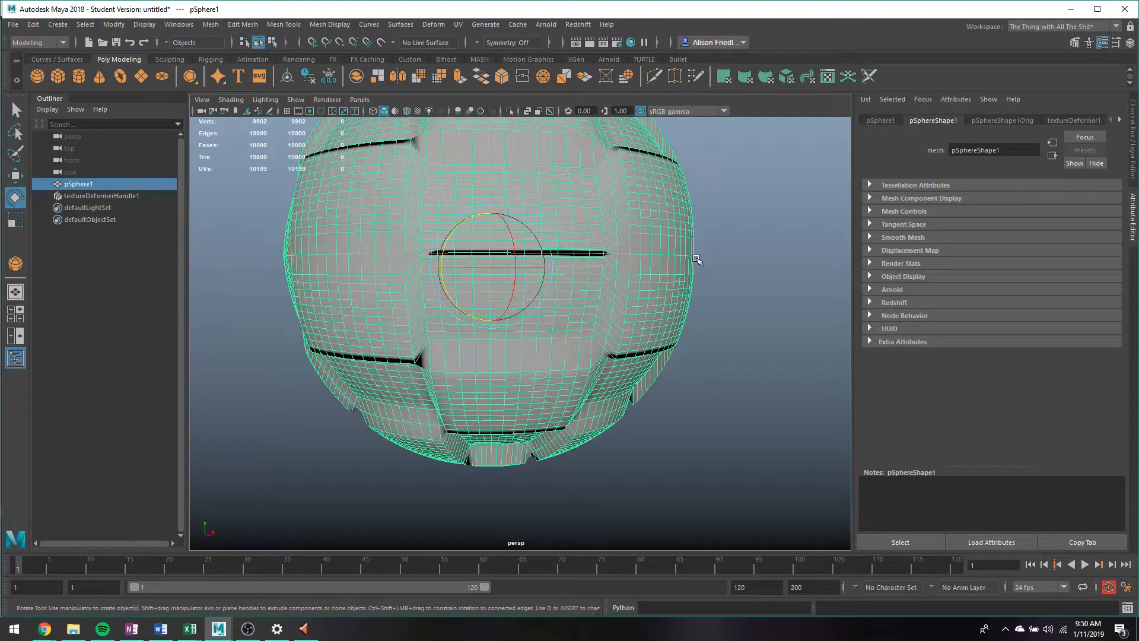
alt+drag(670, 256, 655, 314)
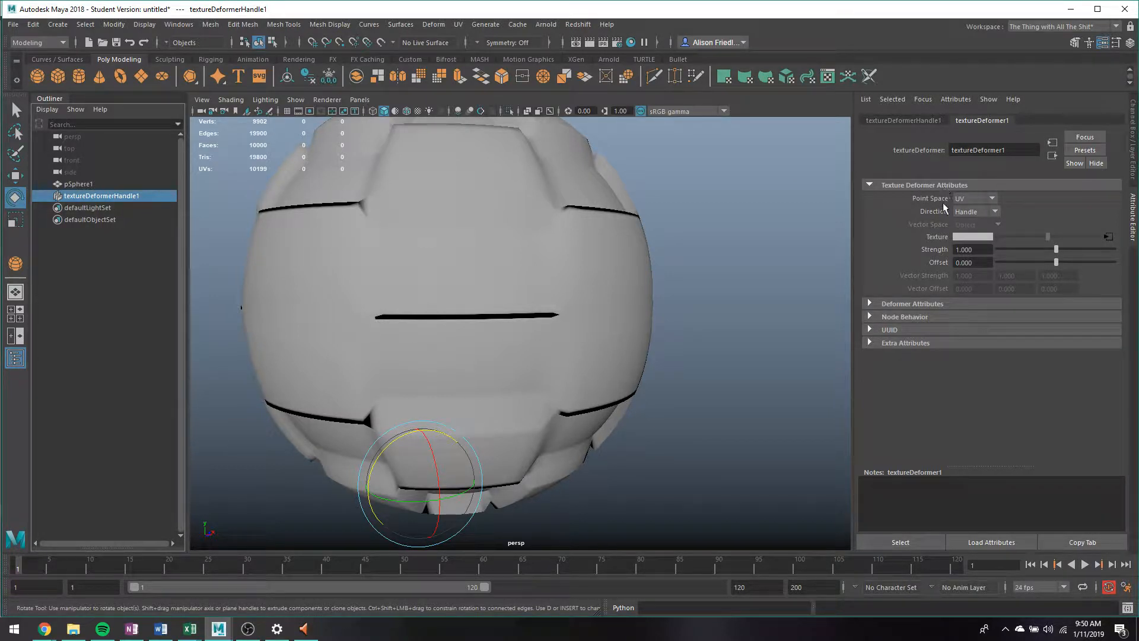
Set the texture deformer's direction to Normal and inspect the checker displacement around the sphere
click(991, 213)
click(966, 224)
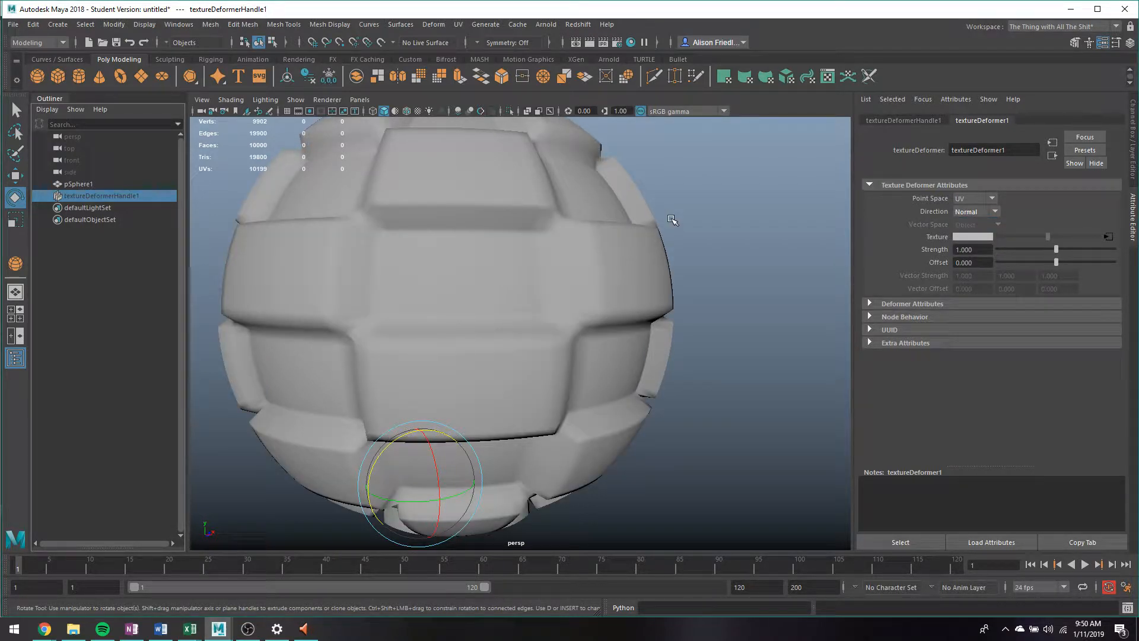
mouse_move(665, 221)
alt+mouse_down()
mouse_move(674, 213)
mouse_move(594, 223)
mouse_move(644, 226)
mouse_move(656, 213)
alt+mouse_up()
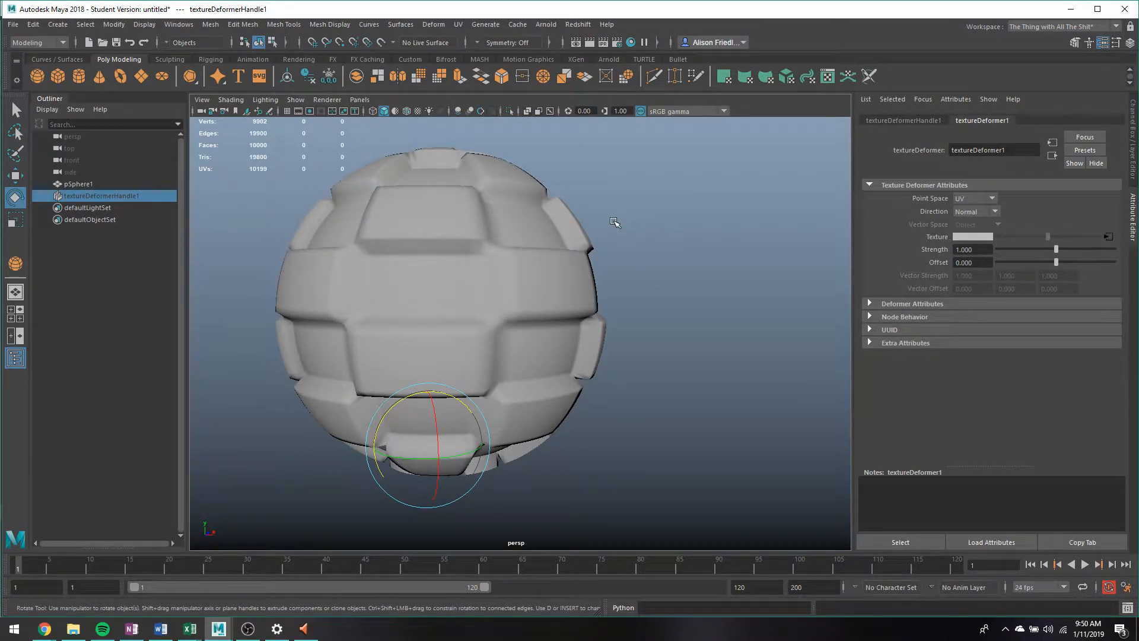
alt+middle_drag(617, 224, 667, 249)
alt+drag(652, 241, 642, 247)
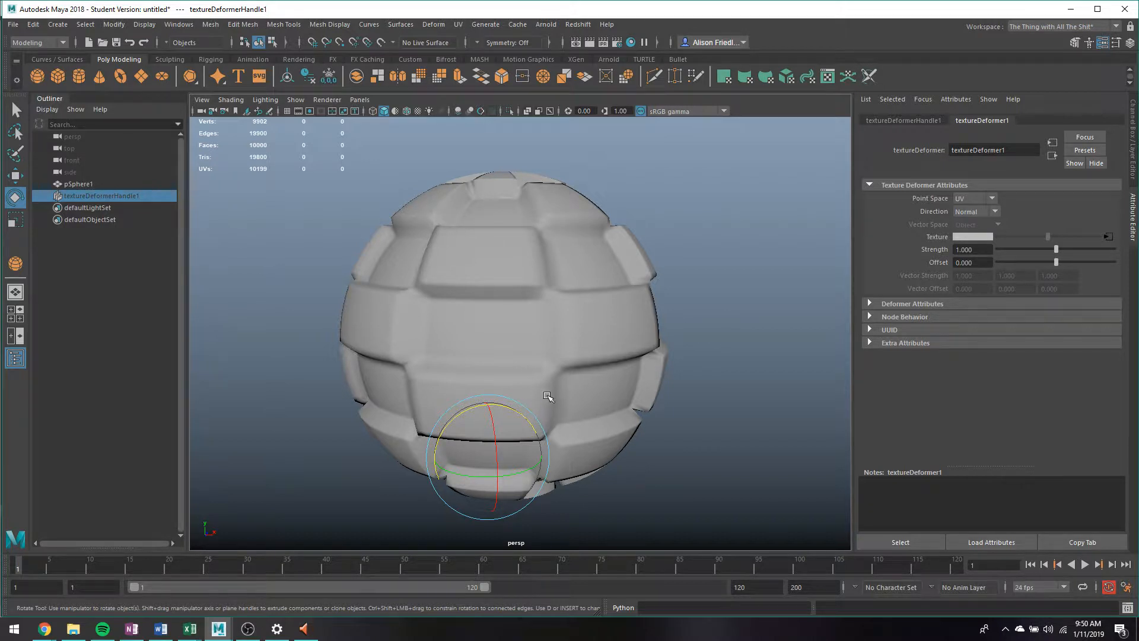
key(q)
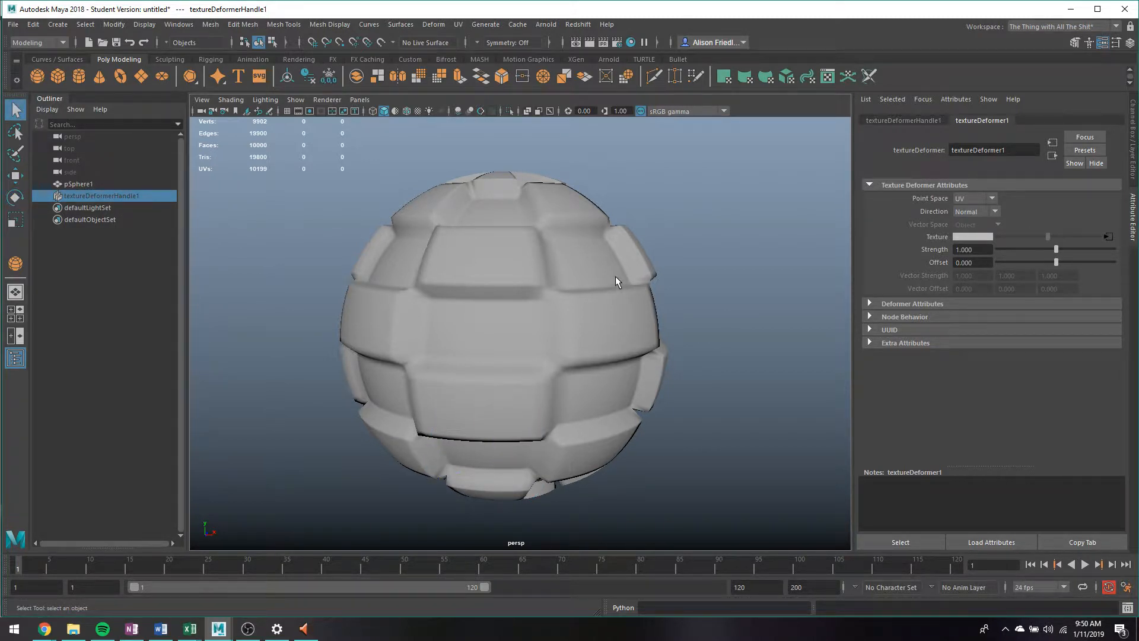
alt+drag(616, 275, 567, 248)
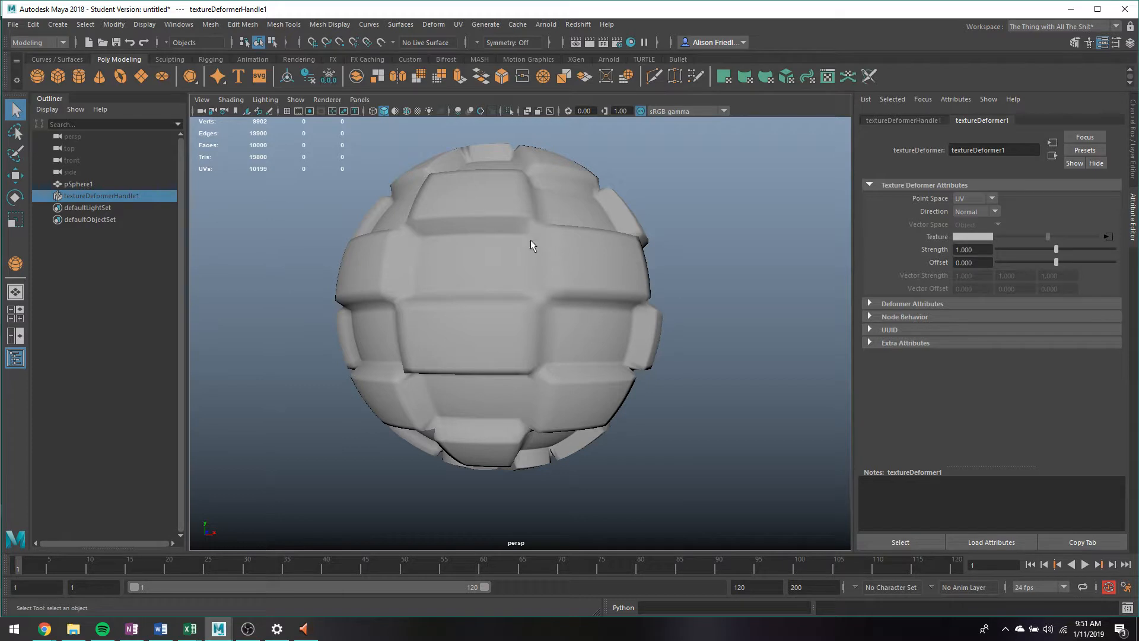
alt+drag(563, 228, 623, 317)
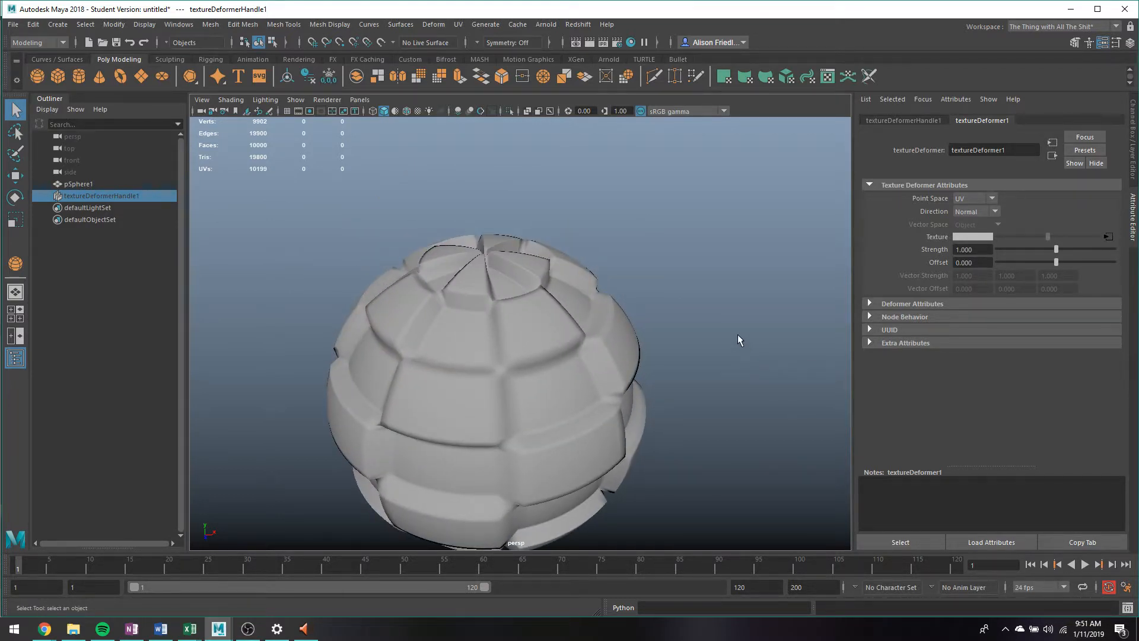